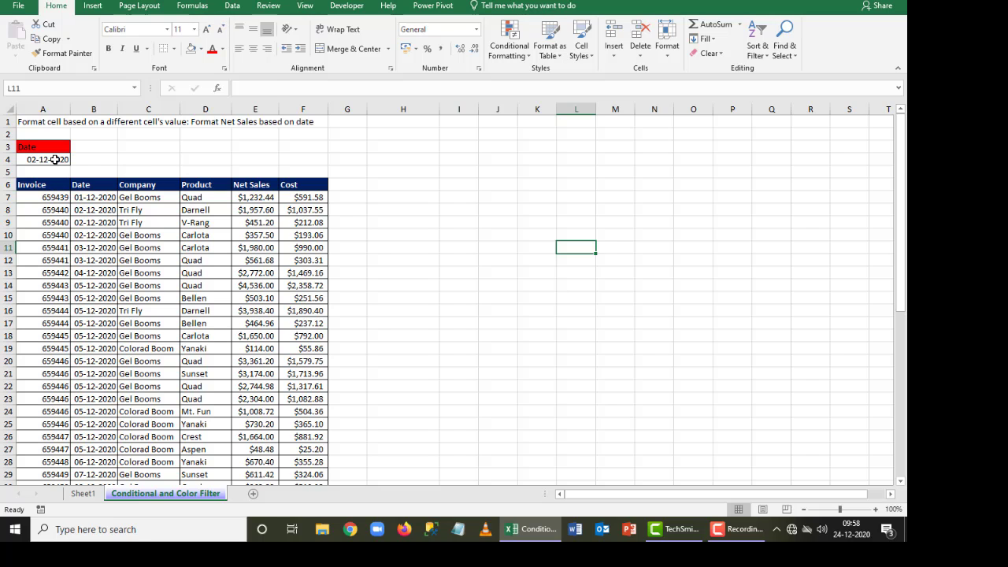
# Step: Compare the date in cell A4 with the table rows carrying the same date, A8:F10
pyautogui.click(54, 159)
pyautogui.moveTo(44, 210); pyautogui.dragTo(312, 237)
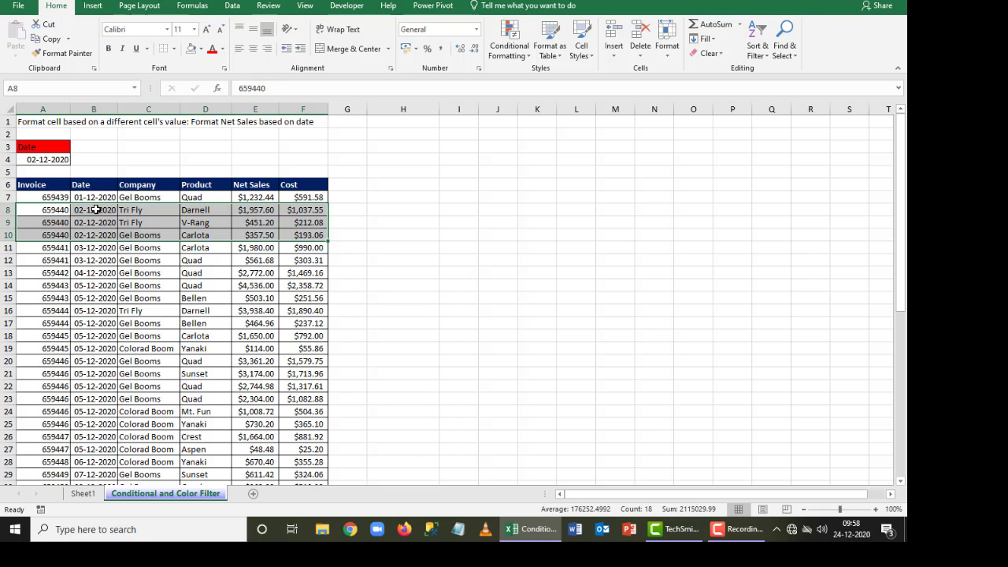
pyautogui.moveTo(96, 209); pyautogui.dragTo(94, 234)
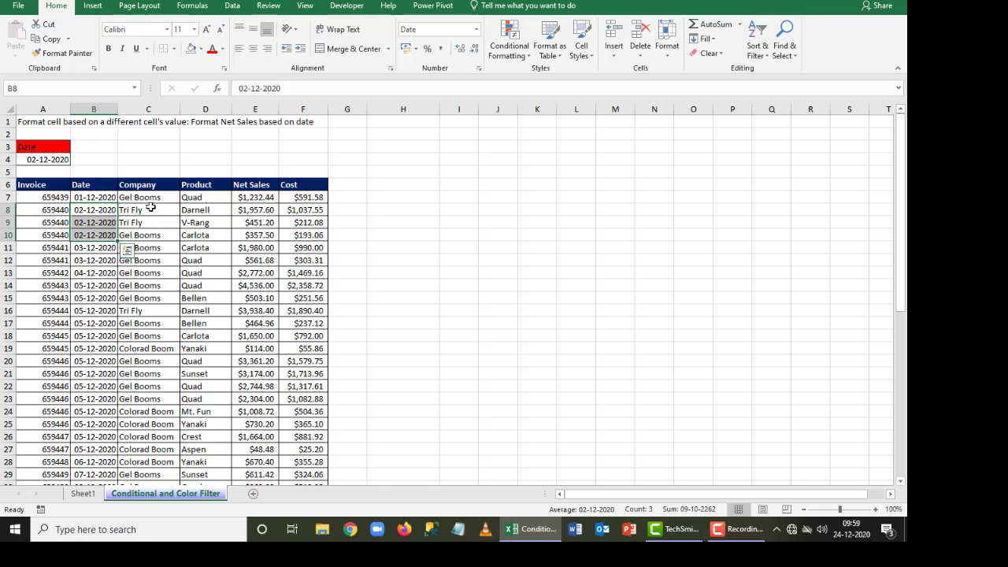
pyautogui.moveTo(45, 208); pyautogui.dragTo(37, 232)
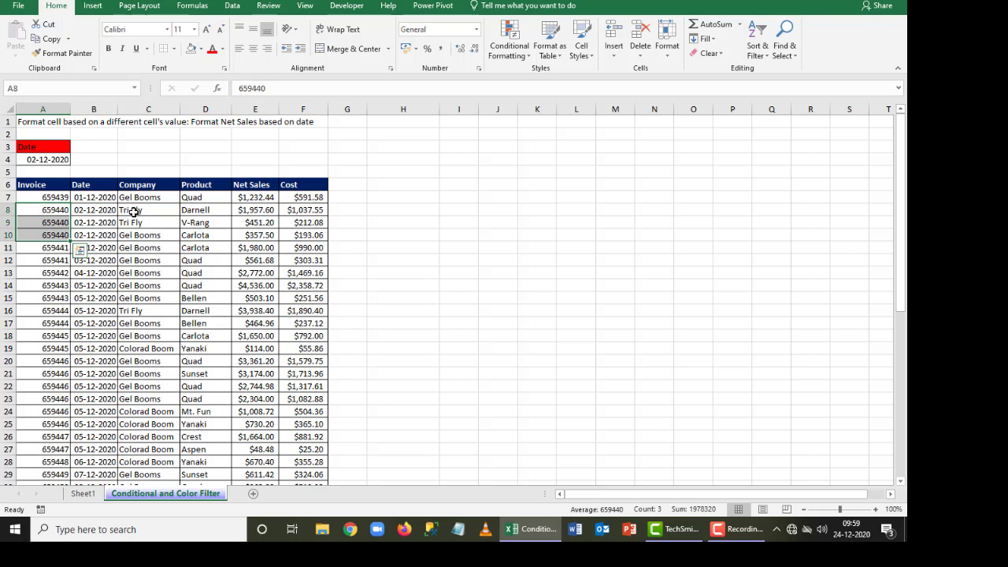
pyautogui.moveTo(133, 211); pyautogui.dragTo(318, 236)
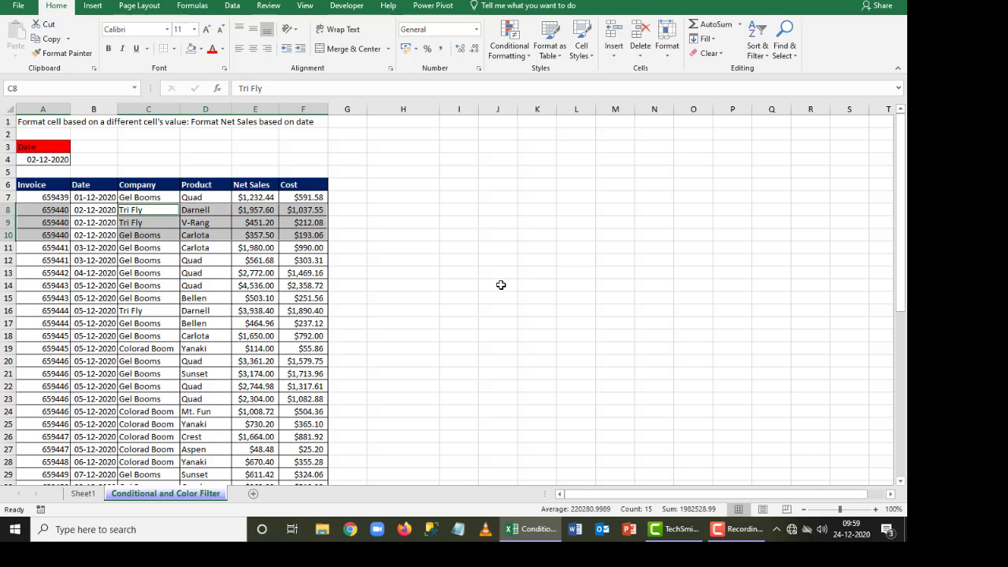
pyautogui.press('Left')
pyautogui.press('Left')
pyautogui.press('Up')
pyautogui.press('Up')
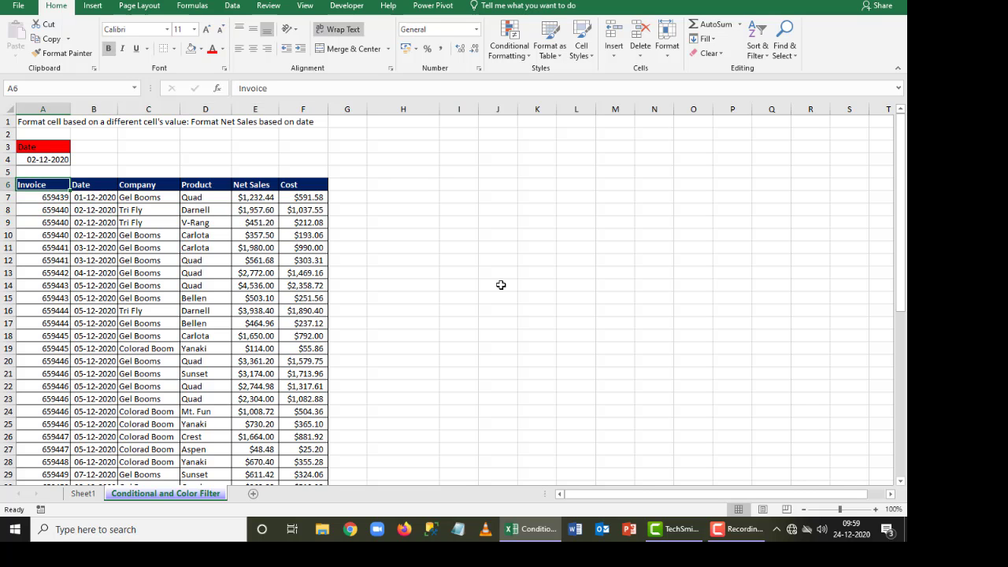
pyautogui.hotkey('ctrl', 'shift', 'Down')
pyautogui.hotkey('ctrl', 'shift', 'Right')
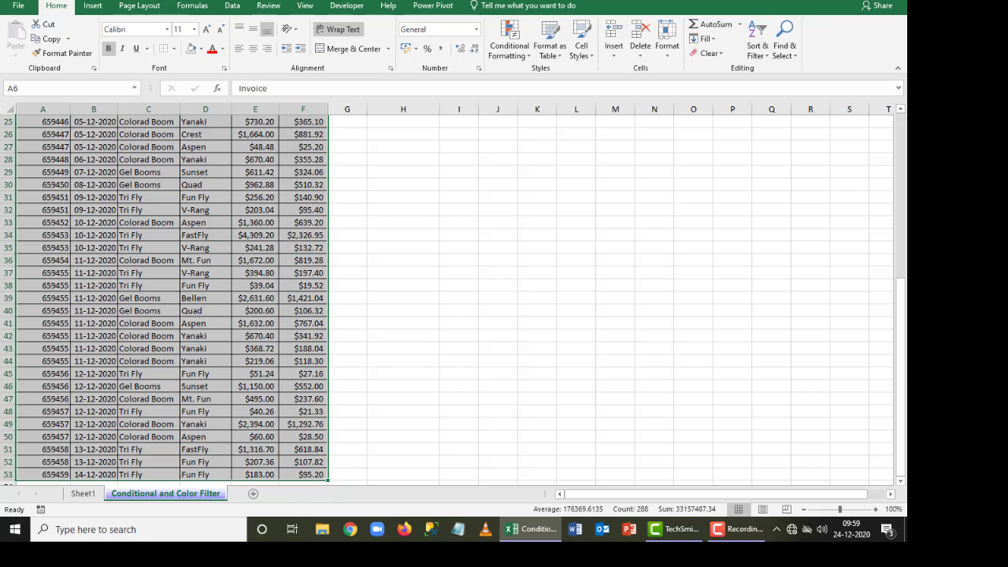
pyautogui.moveTo(902, 356); pyautogui.dragTo(902, 192)
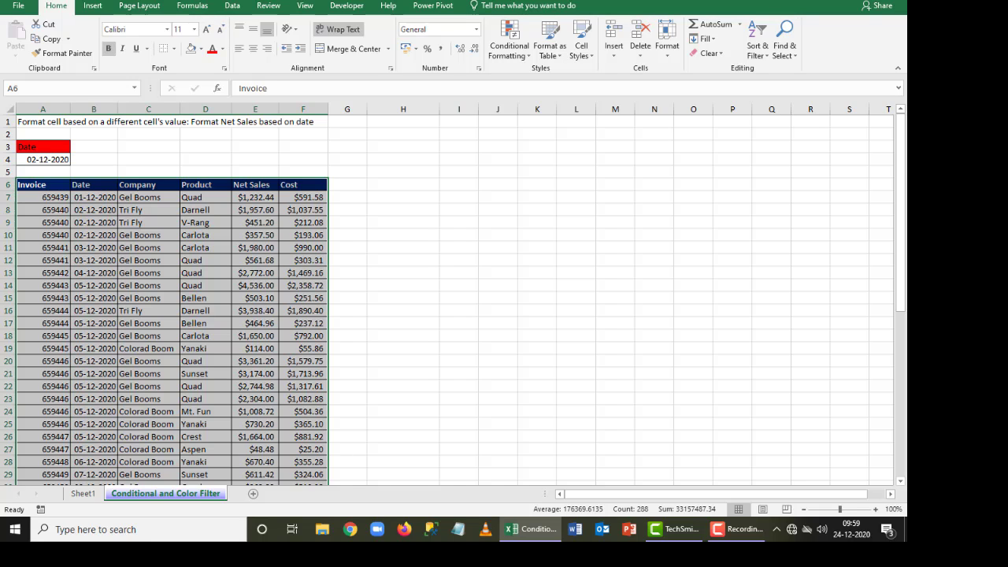
pyautogui.click(516, 52)
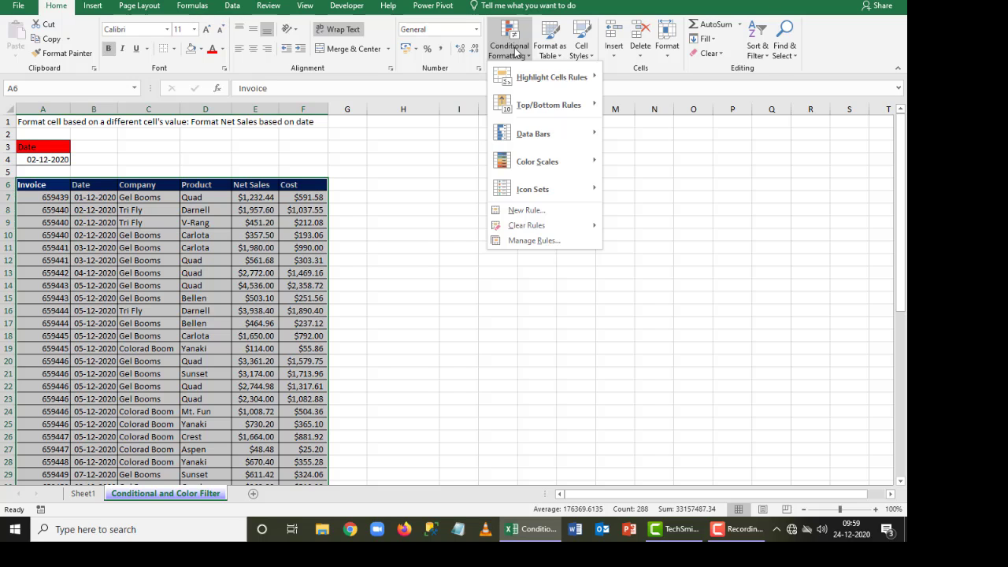
pyautogui.click(540, 214)
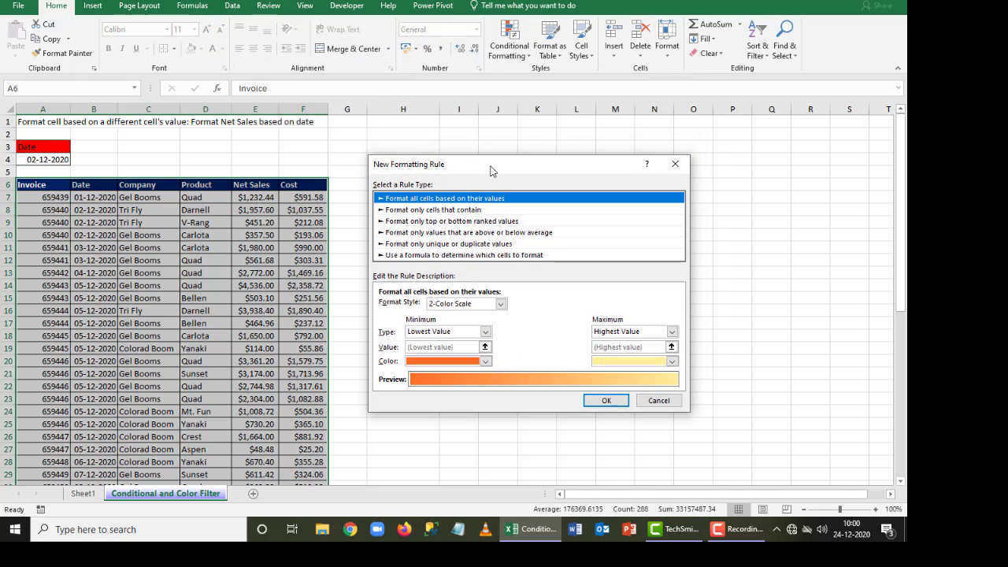
pyautogui.click(487, 255)
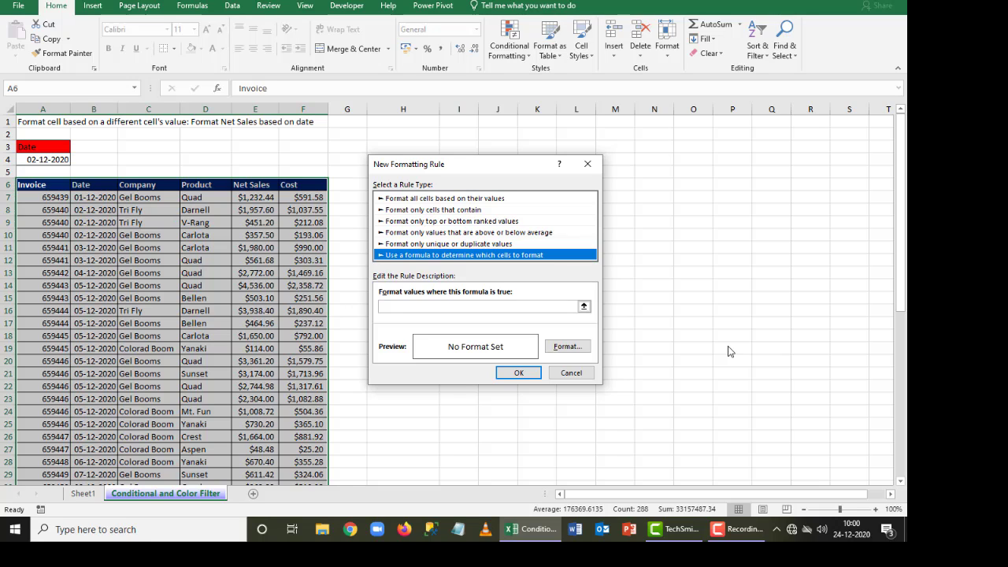
pyautogui.click(401, 308)
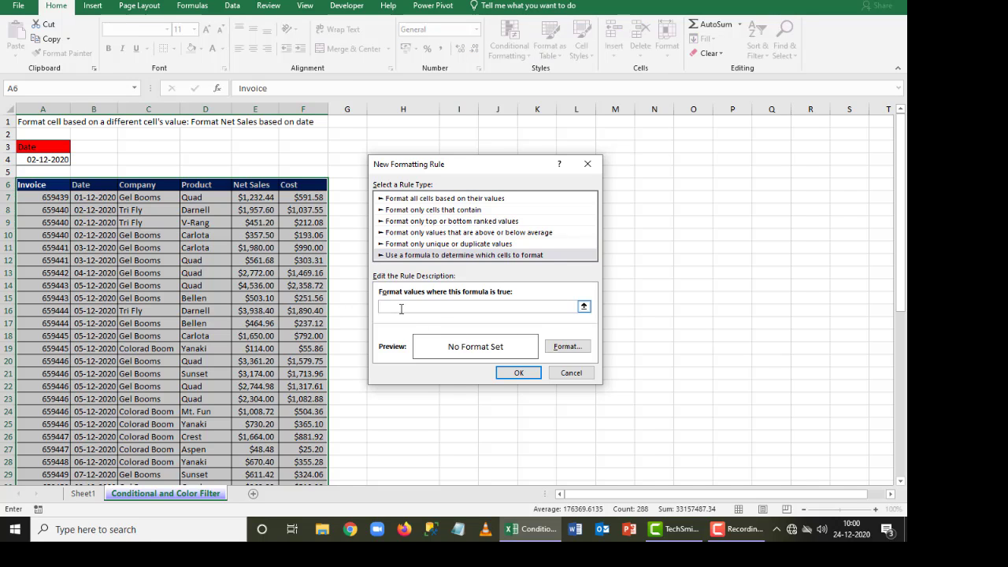
pyautogui.write('=')
pyautogui.click(93, 185)
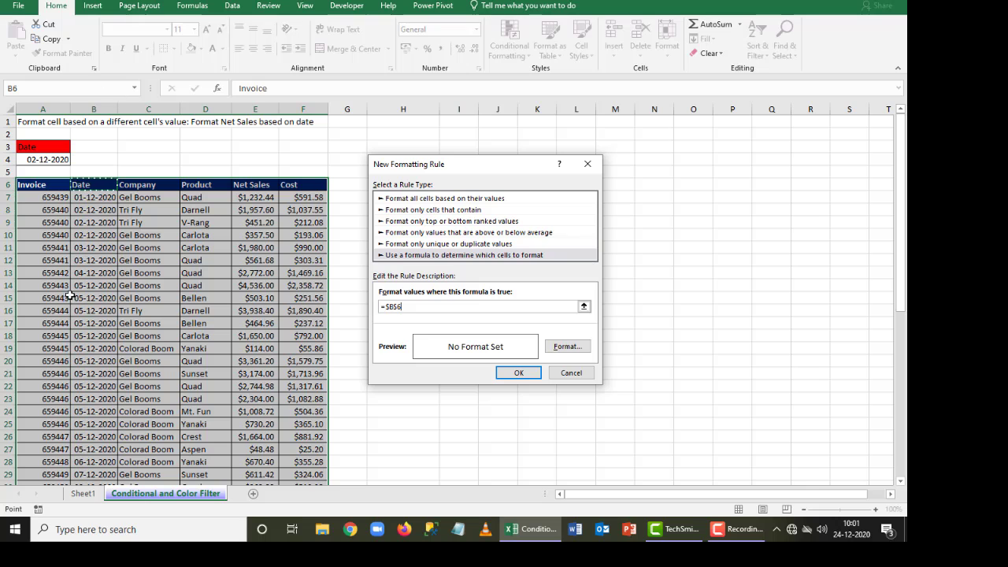
pyautogui.click(100, 109)
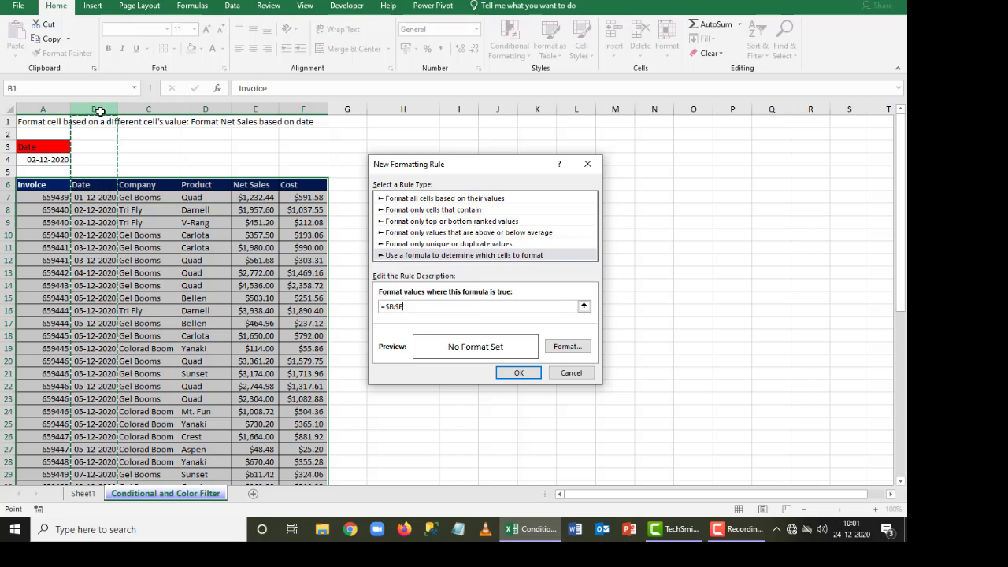
pyautogui.click(101, 182)
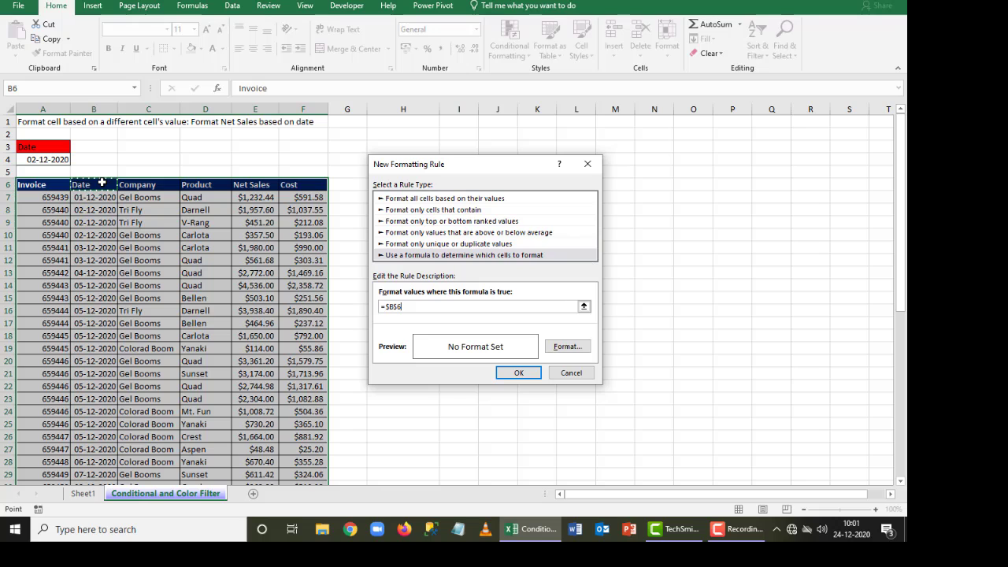
pyautogui.press('F4')
pyautogui.press('Escape')
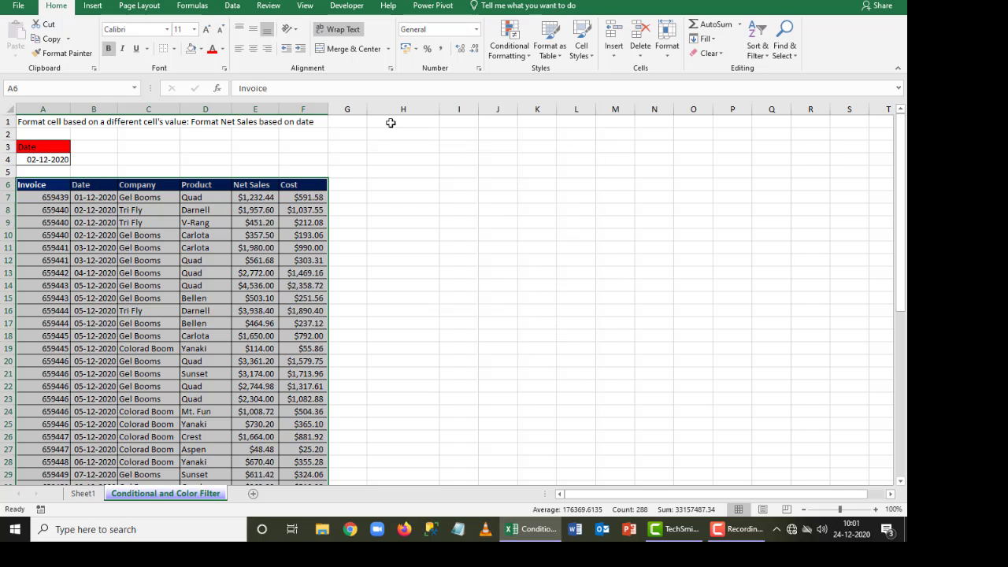
# Step: Try a formula in cell I7 that references I3, switching the reference from fully absolute to column-locked $I3, and discard it
pyautogui.click(475, 195)
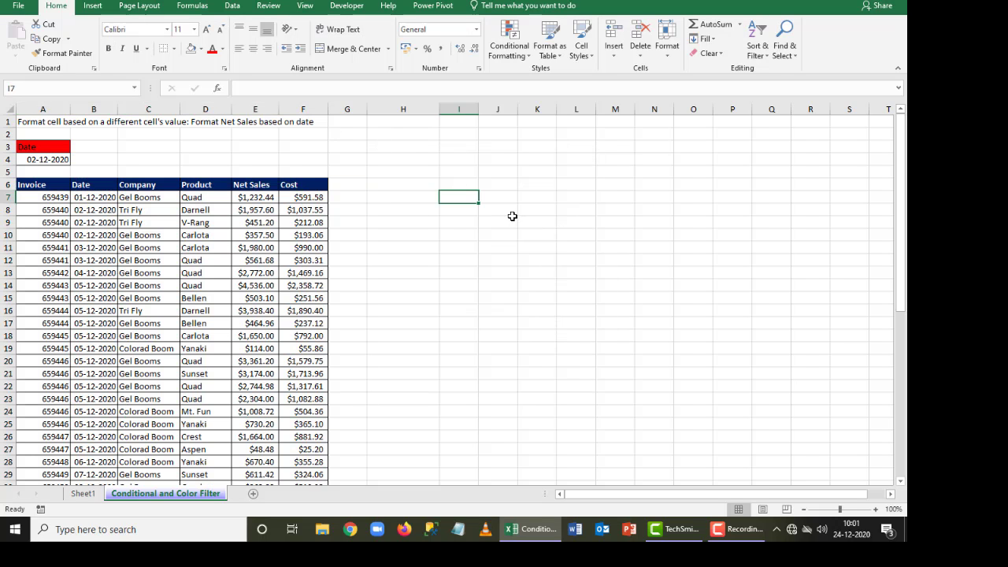
pyautogui.write('-')
pyautogui.press('BackSpace')
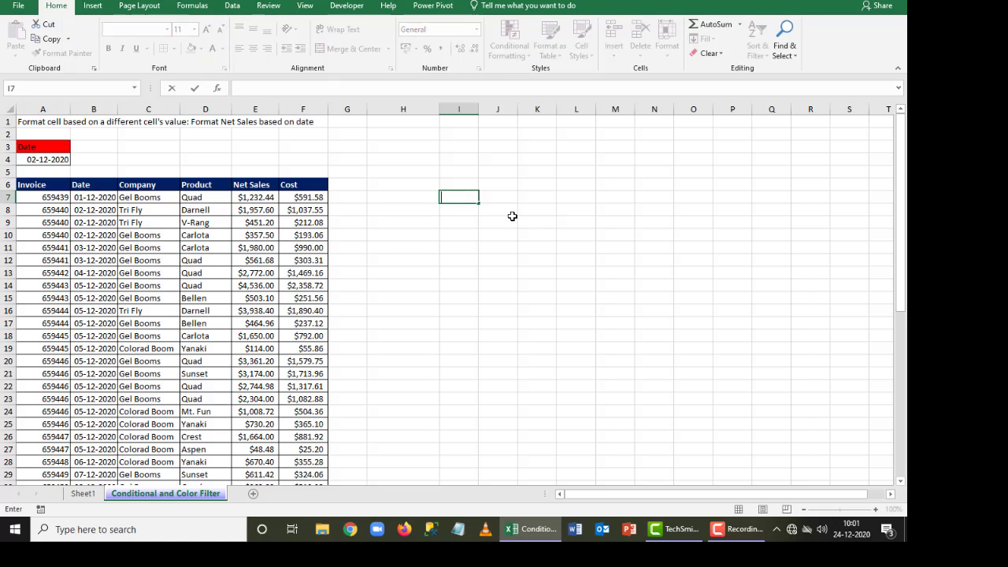
pyautogui.write('=')
pyautogui.press('Up')
pyautogui.press('Up')
pyautogui.press('Up')
pyautogui.press('Up')
pyautogui.press('F4')
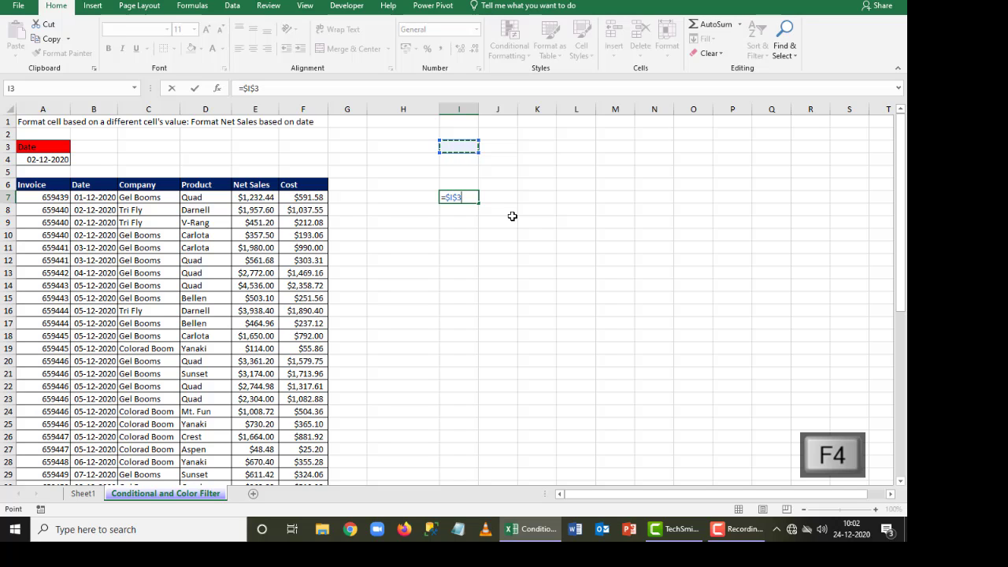
pyautogui.press('F4')
pyautogui.press('F4')
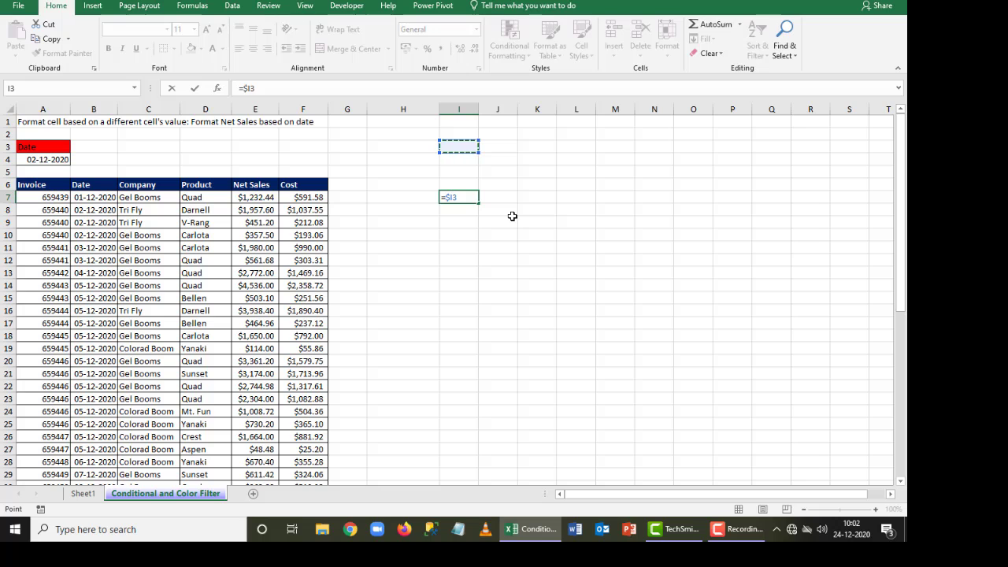
pyautogui.press('Escape')
# Step: Select the whole invoice table including its header row, A6:F53
pyautogui.press('Left')
pyautogui.press('Left')
pyautogui.press('Left')
pyautogui.hotkey('ctrl', 'Left')
pyautogui.press('Up')
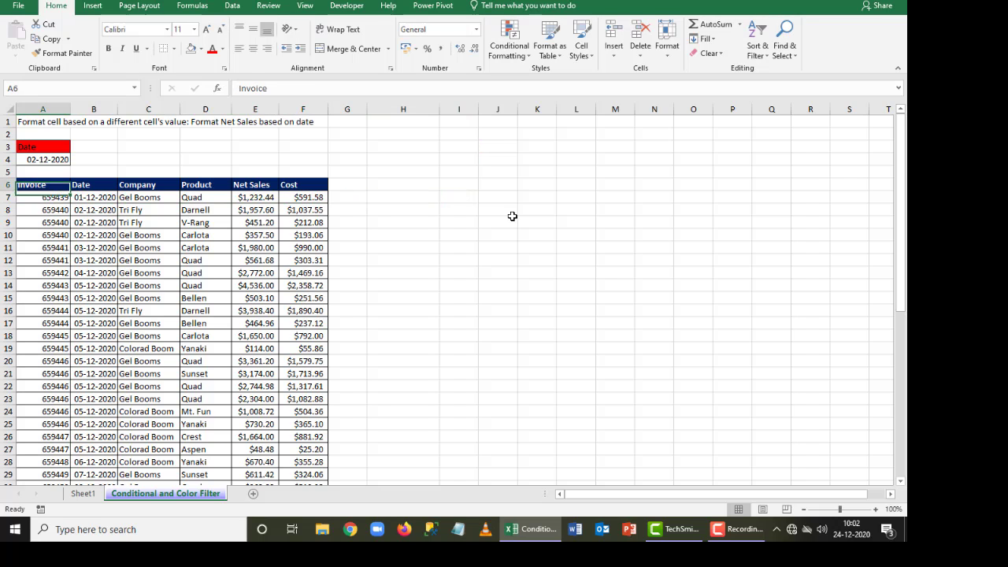
pyautogui.hotkey('ctrl', 'shift', 'Right')
pyautogui.hotkey('ctrl', 'shift', 'Down')
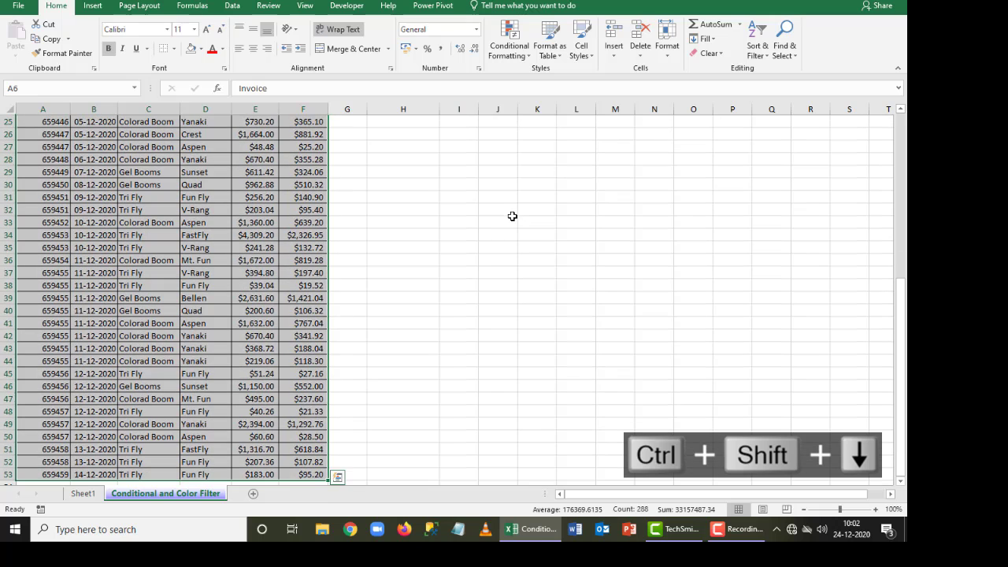
# Step: Start a new conditional formatting rule for the selected table that uses a formula to determine which cells to format
pyautogui.click(509, 43)
pyautogui.click(526, 212)
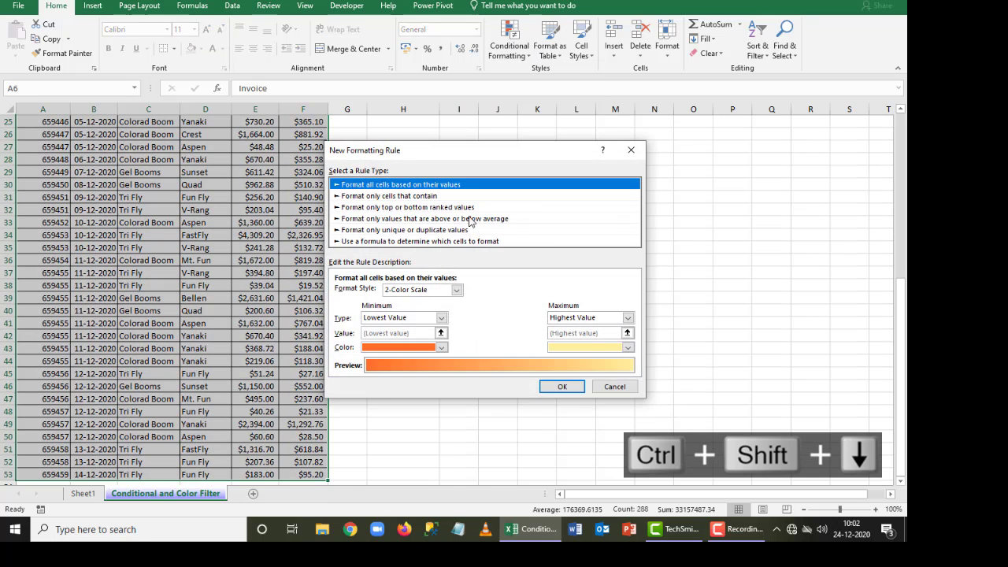
pyautogui.click(374, 241)
pyautogui.click(357, 295)
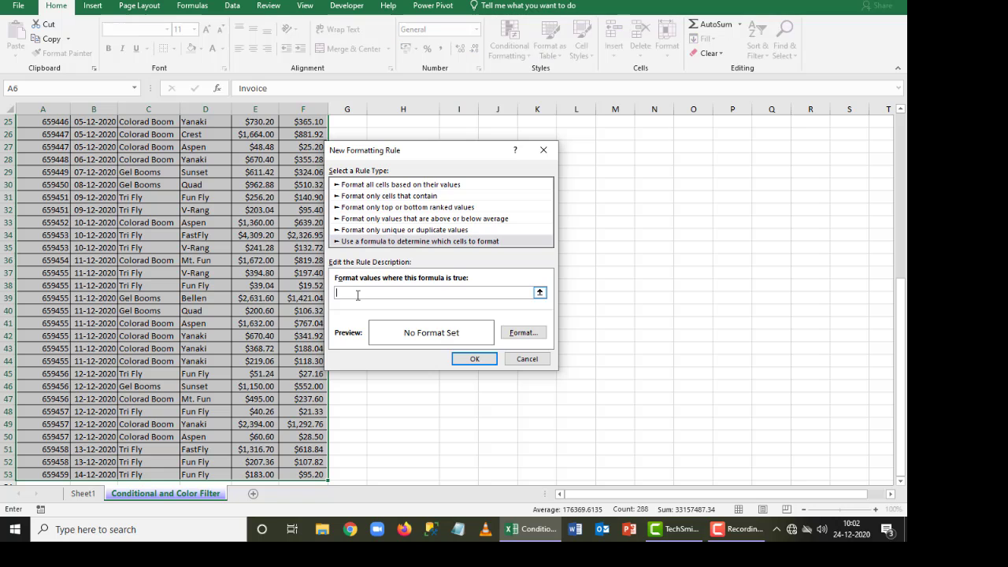
# Step: Enter the rule formula =$B6=$A$4 to match each row's date with the date in cell A4
pyautogui.moveTo(901, 365); pyautogui.dragTo(904, 152)
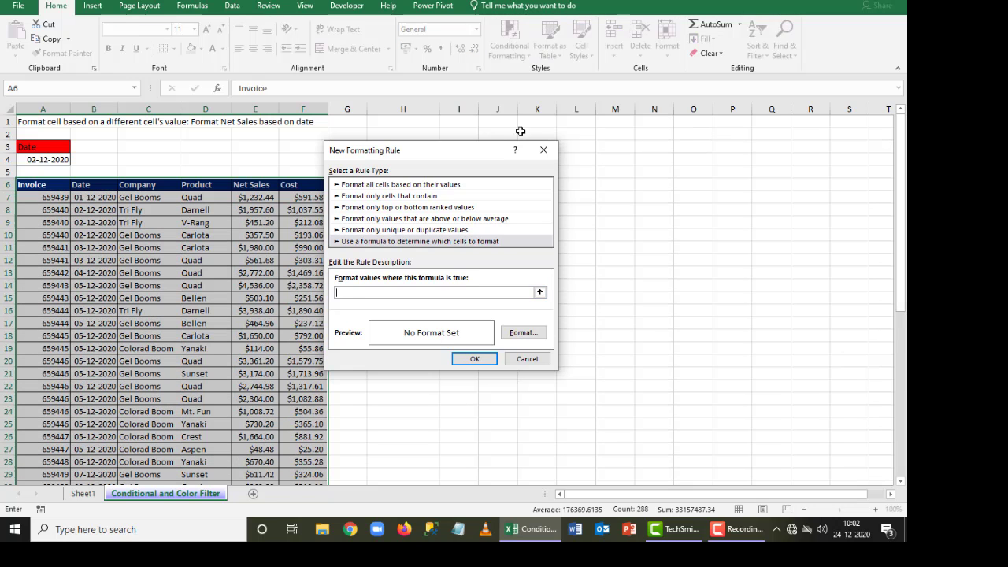
pyautogui.moveTo(441, 150); pyautogui.dragTo(540, 149)
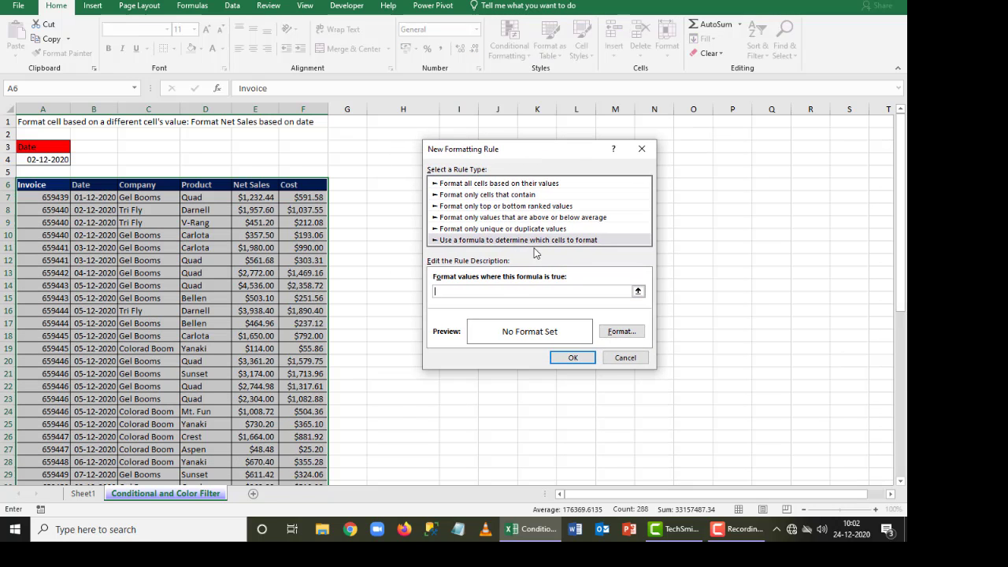
pyautogui.moveTo(511, 155); pyautogui.dragTo(508, 202)
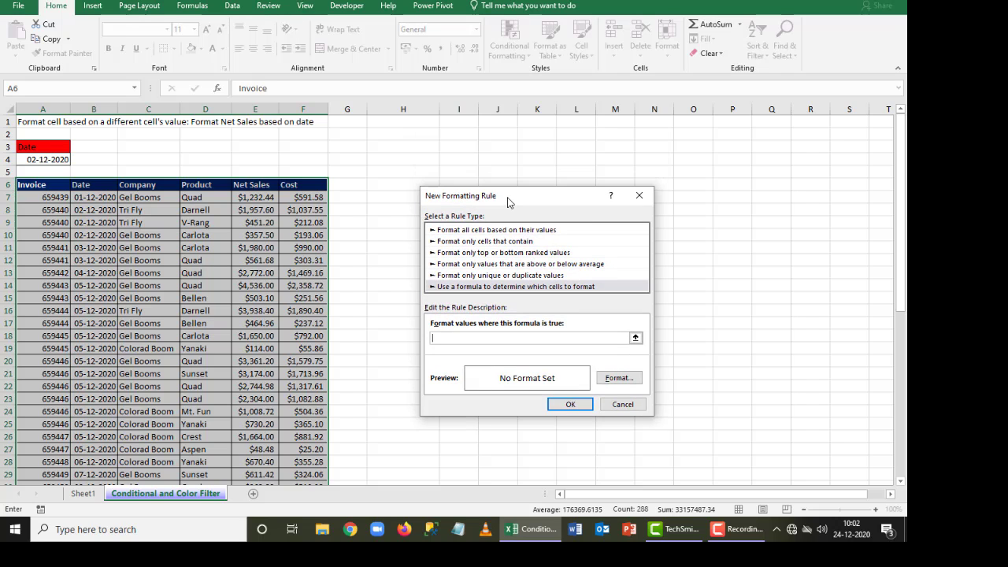
pyautogui.click(464, 145)
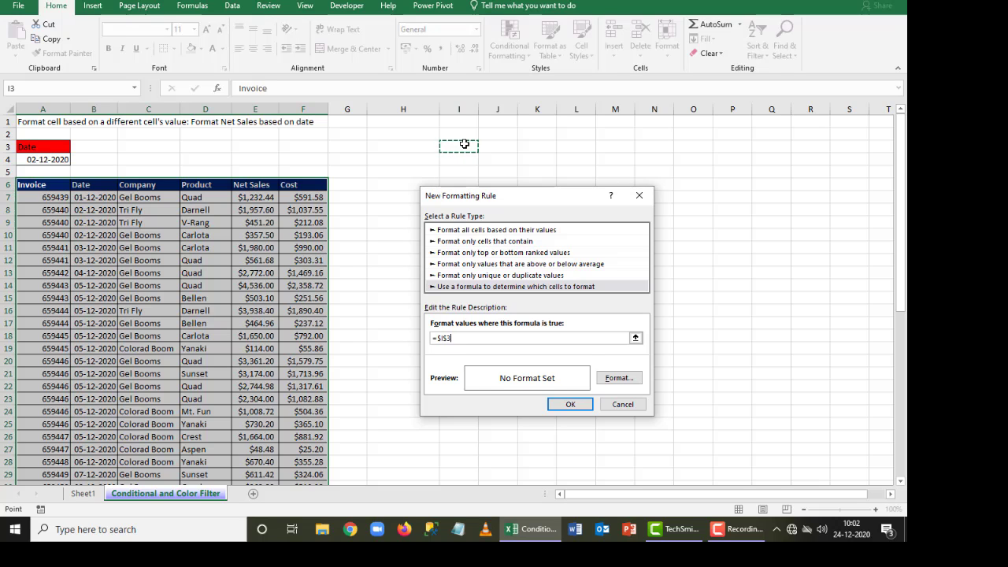
pyautogui.click(82, 186)
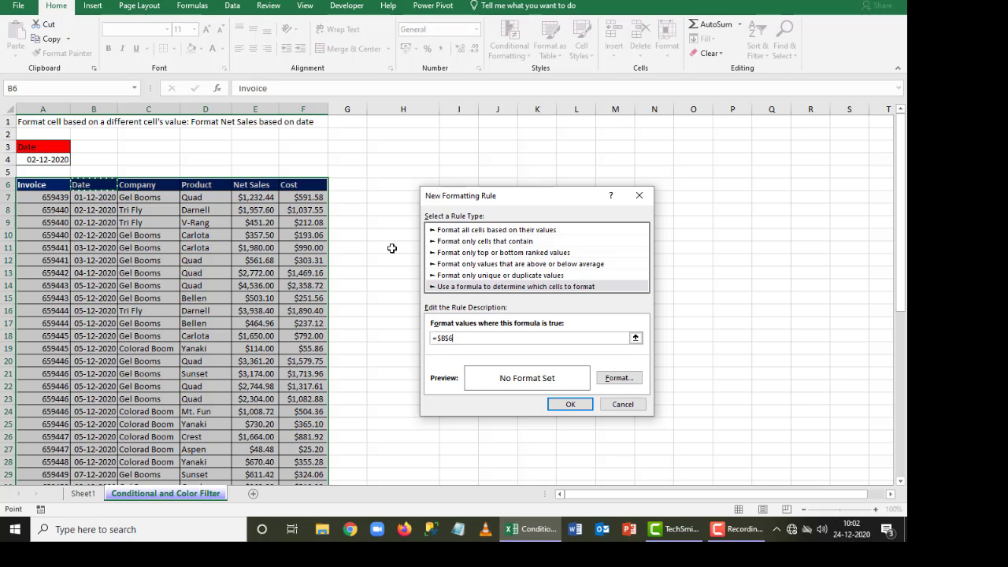
pyautogui.press('F4')
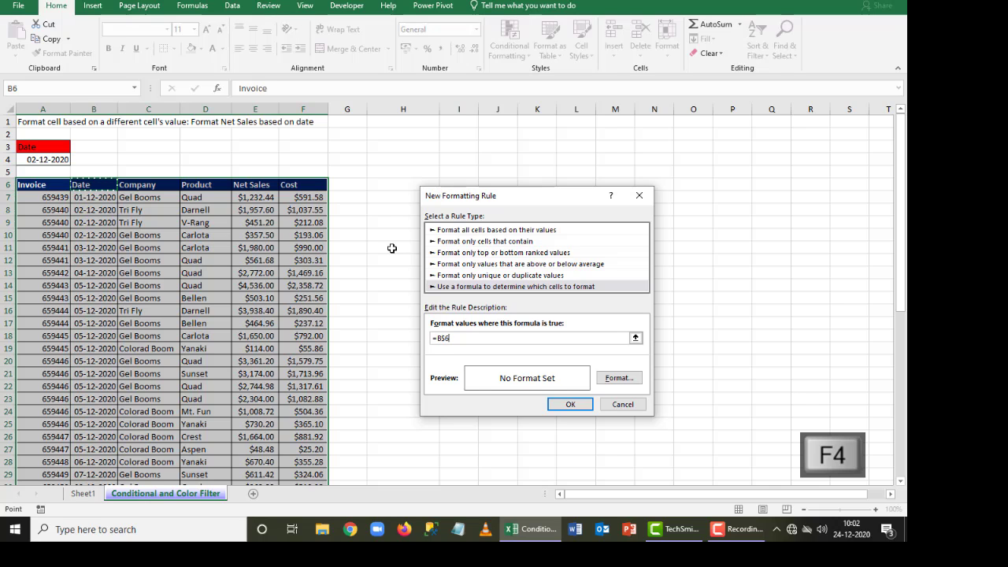
pyautogui.press('F4')
pyautogui.write('=')
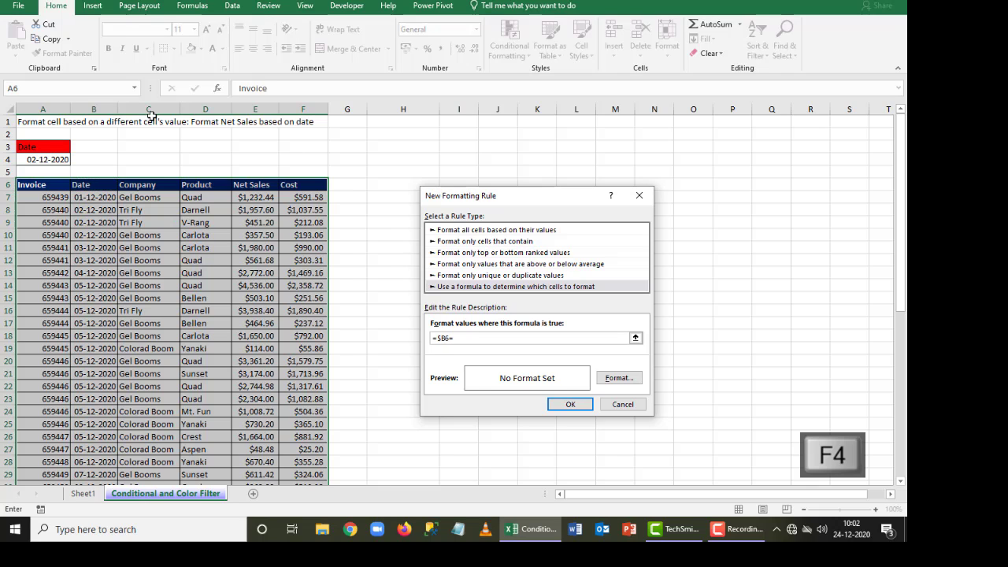
pyautogui.click(33, 158)
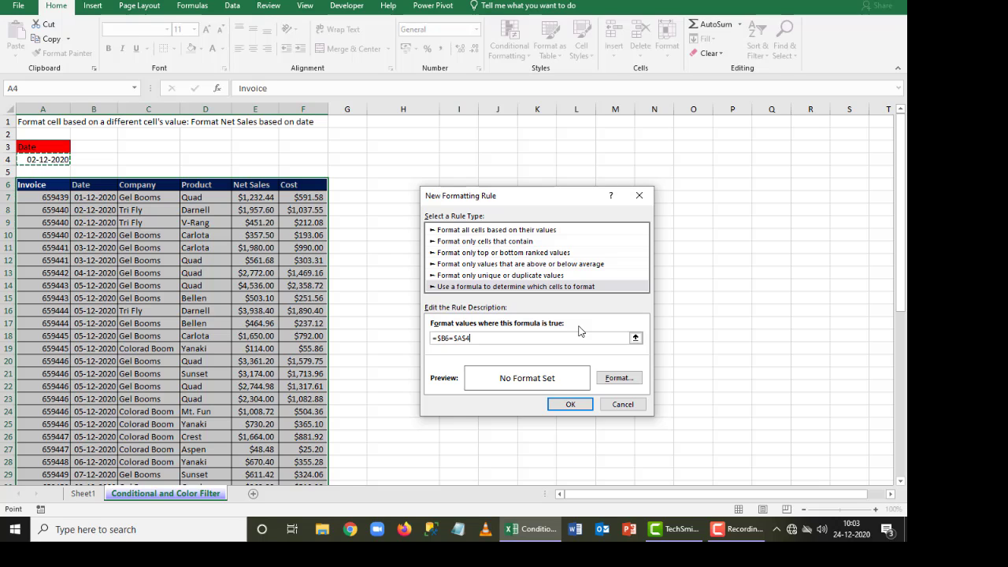
# Step: Set a green background fill in the rule's format
pyautogui.click(628, 379)
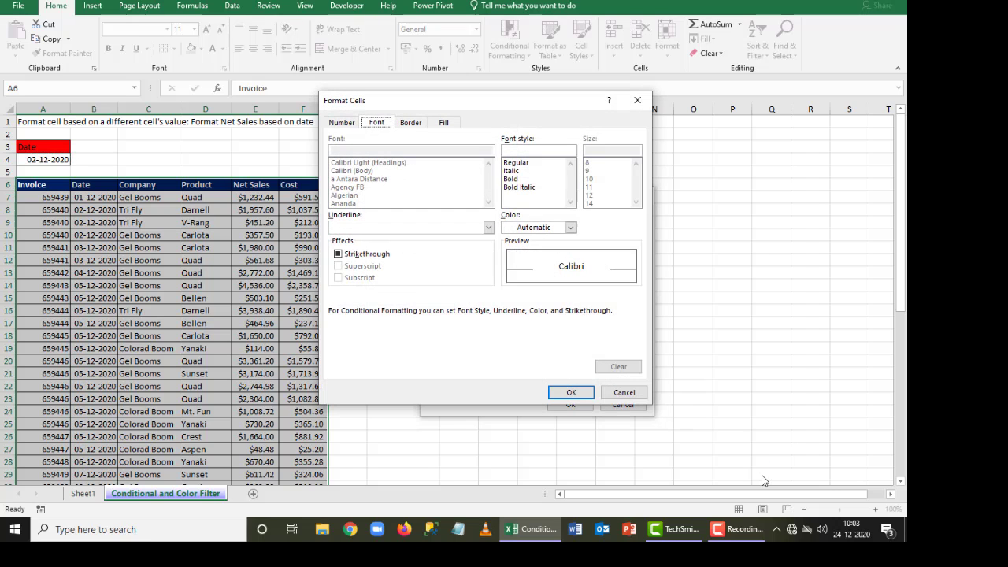
pyautogui.click(444, 123)
pyautogui.click(393, 247)
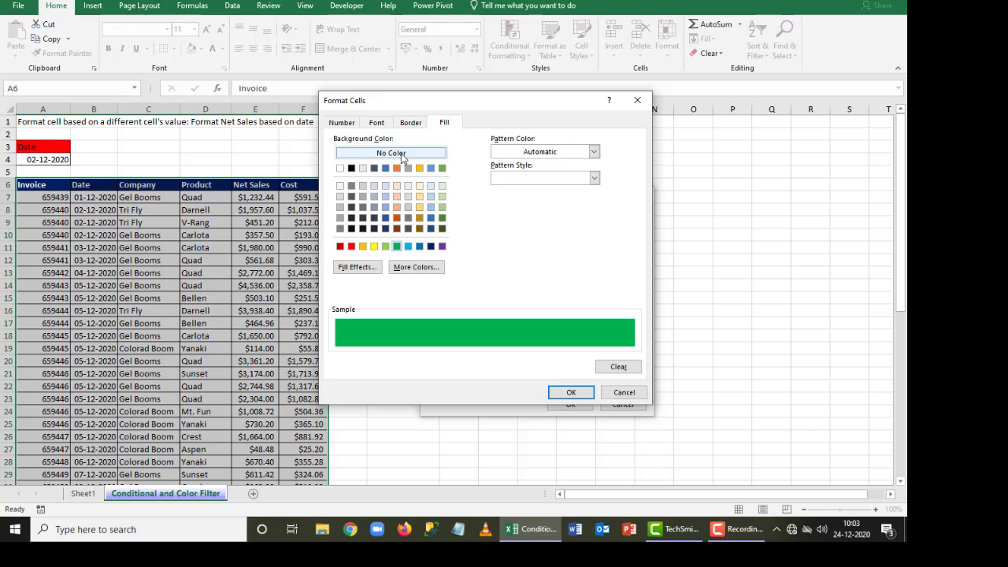
# Step: Set the rule's font style to Bold and its font color to white
pyautogui.click(377, 123)
pyautogui.click(510, 178)
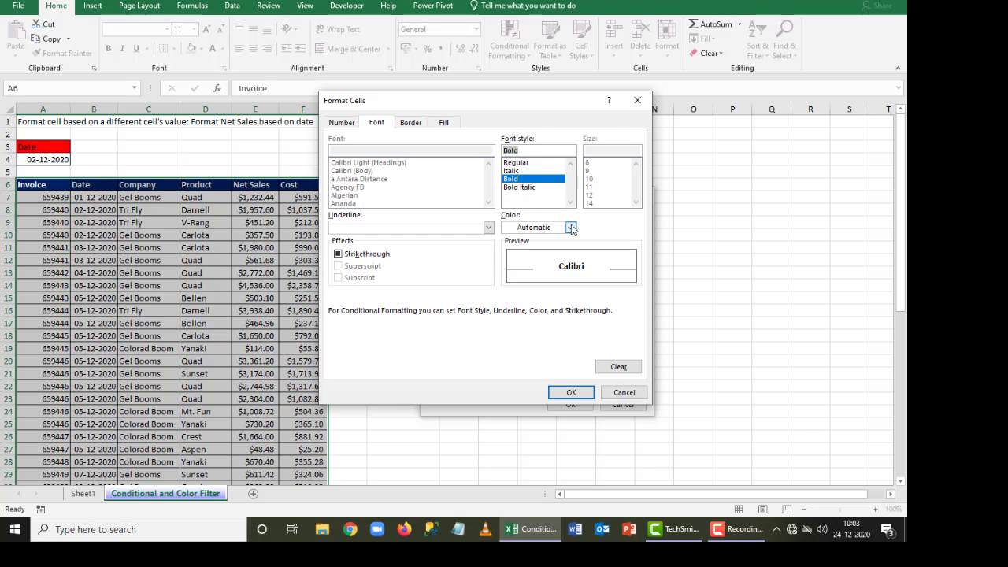
pyautogui.click(570, 227)
pyautogui.click(509, 271)
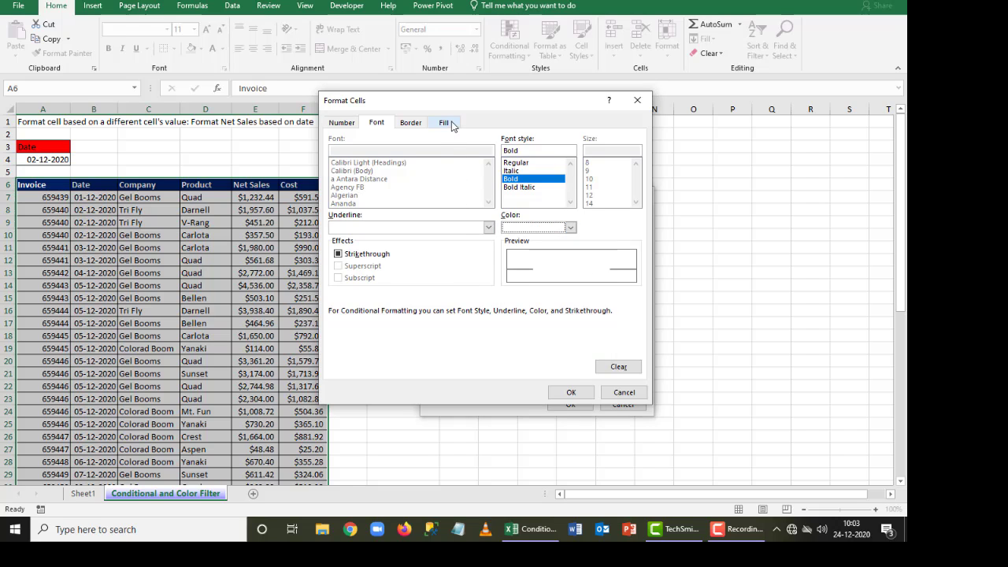
# Step: Confirm the cell format and apply the new formula rule to the invoice table
pyautogui.click(569, 393)
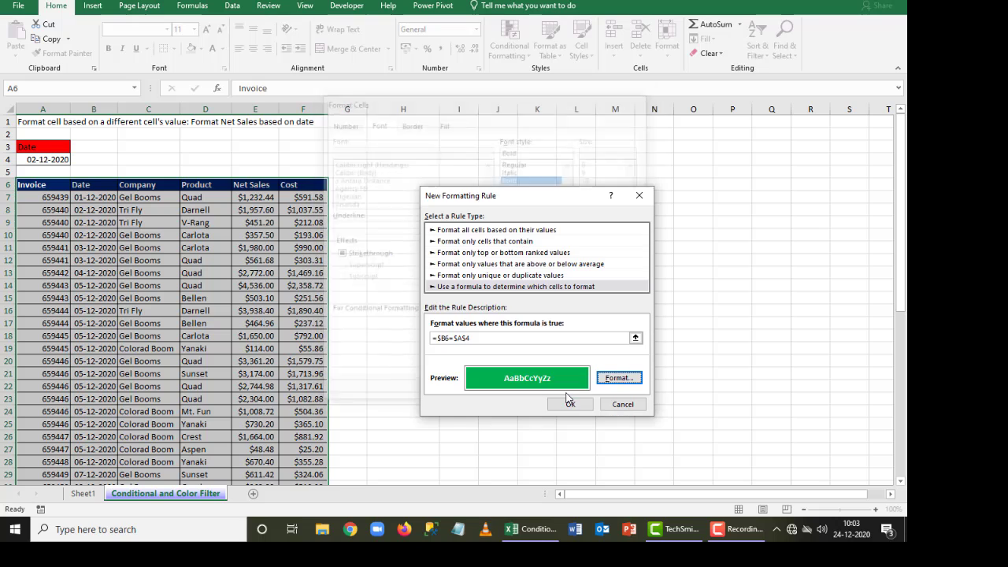
pyautogui.click(572, 404)
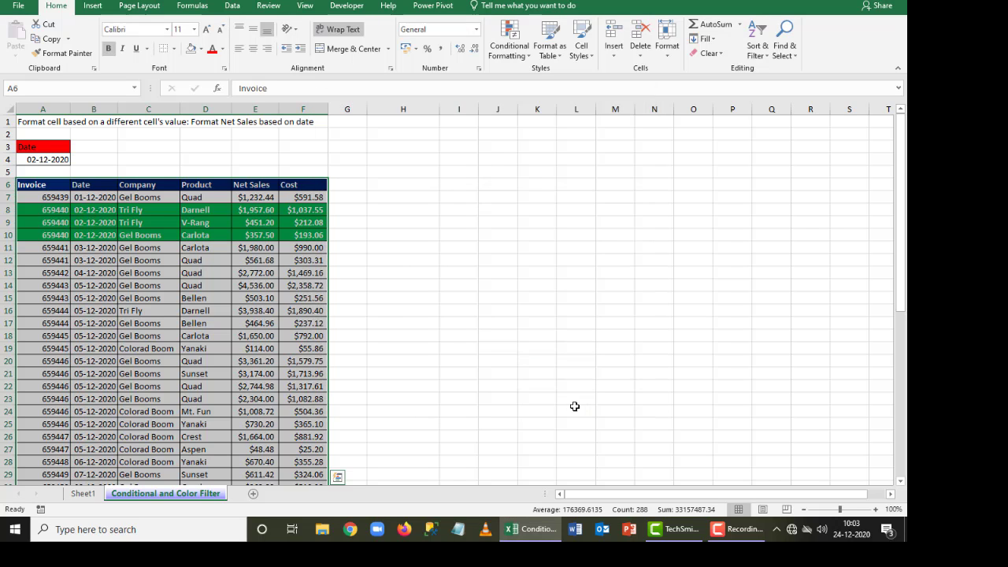
pyautogui.click(571, 347)
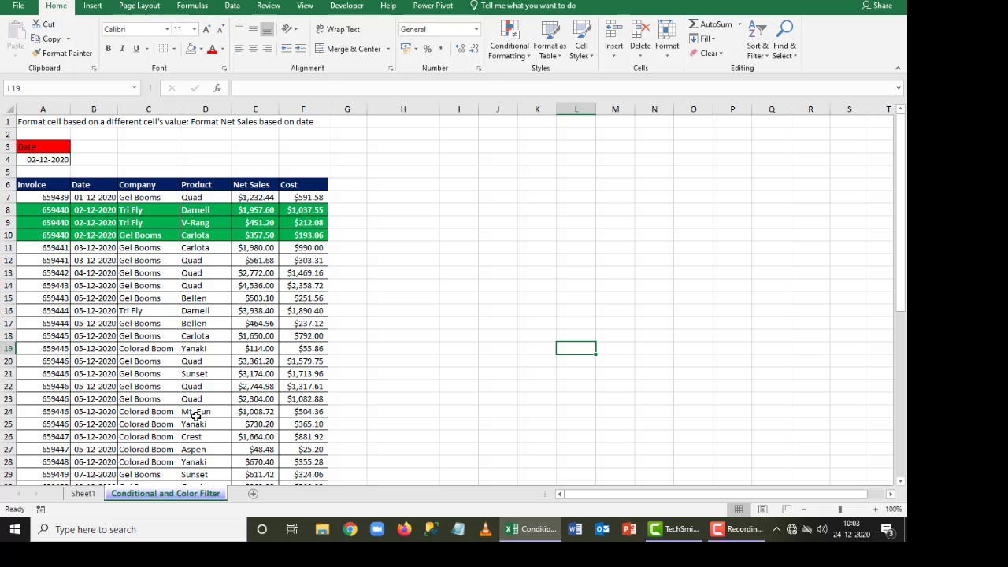
# Step: Change the date in cell A4 to 05-12-2020 to test the highlighting rule
pyautogui.click(53, 158)
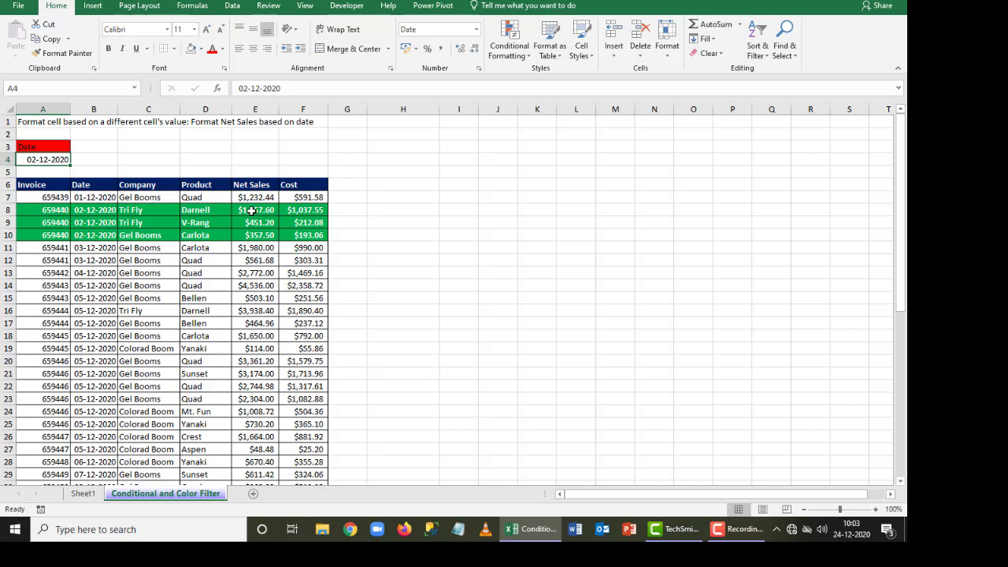
pyautogui.press('F2')
pyautogui.press('BackSpace')
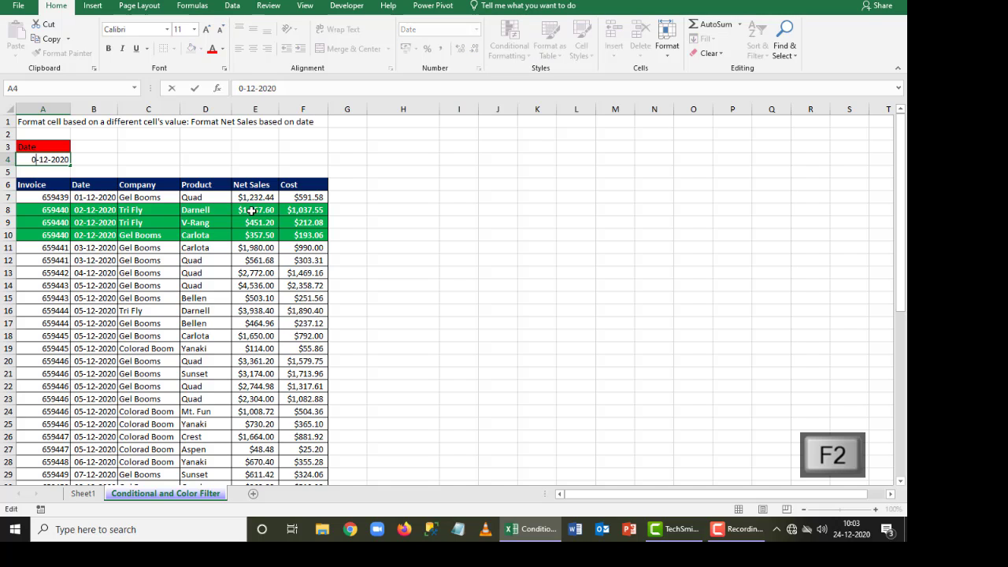
pyautogui.write('5')
pyautogui.press('Return')
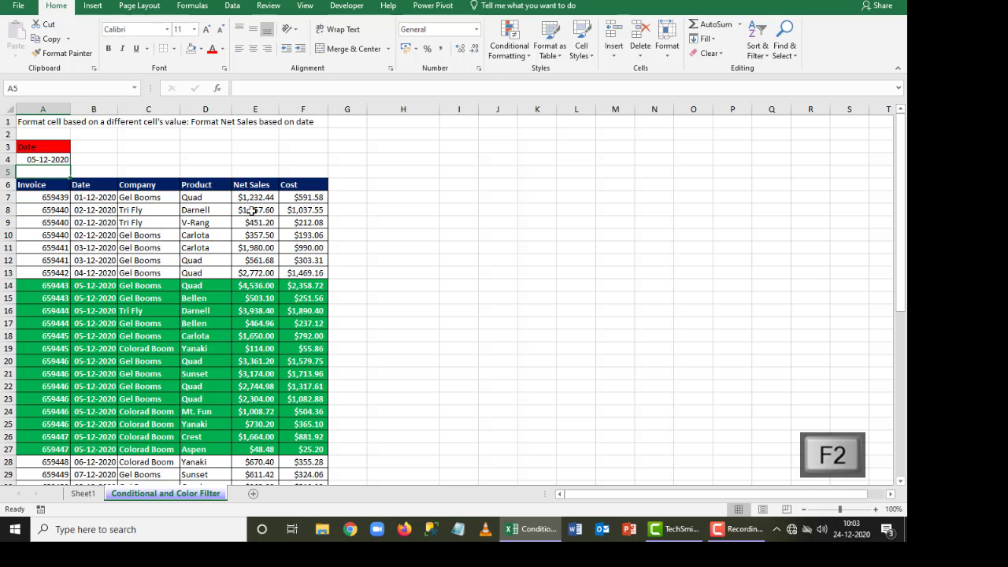
# Step: Change the date in cell A4 to 06-12-2020 to test the rule with another day
pyautogui.press('Up')
pyautogui.press('F2')
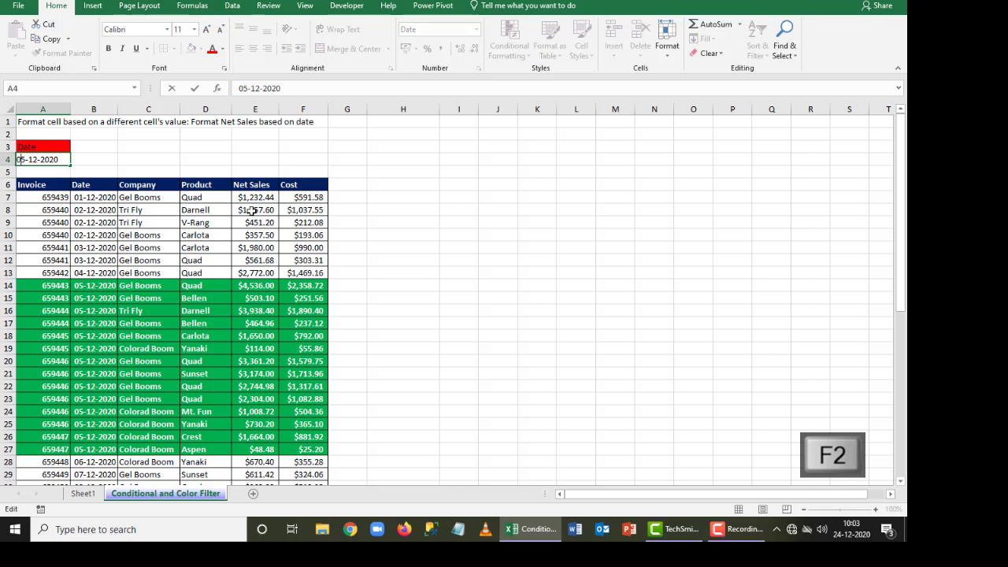
pyautogui.press('BackSpace')
pyautogui.write('6')
pyautogui.press('Return')
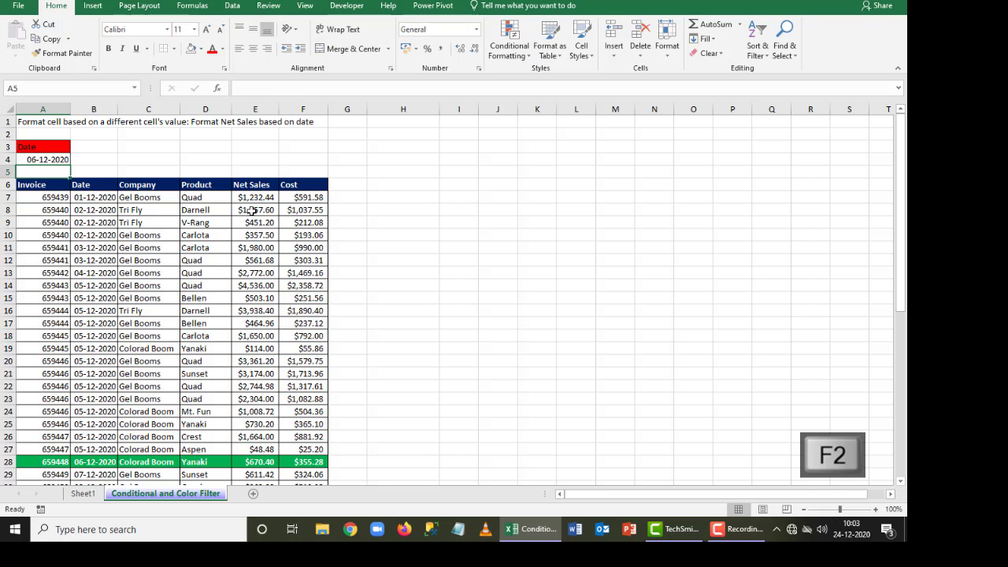
# Step: Change the date in cell A4 to 03-12-2020 and check the highlighted rows
pyautogui.press('Up')
pyautogui.press('F2')
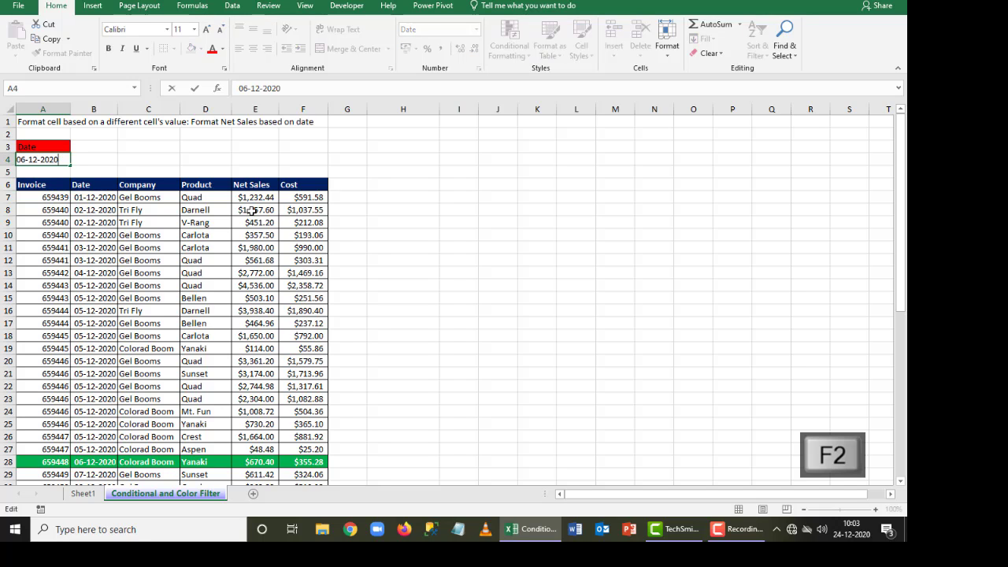
pyautogui.press('Home')
pyautogui.press('Right')
pyautogui.press('Right')
pyautogui.press('BackSpace')
pyautogui.write('2')
pyautogui.press('Delete')
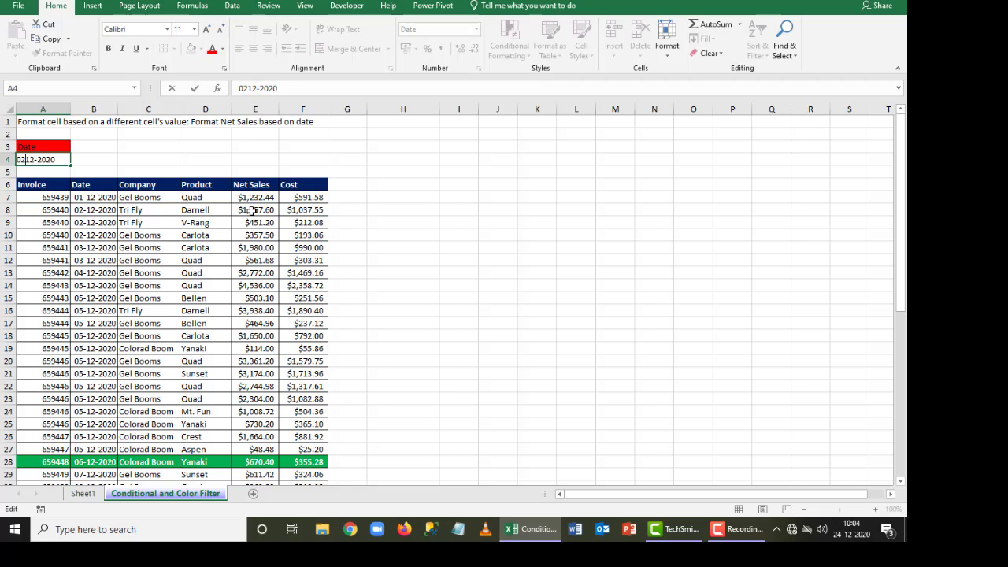
pyautogui.press('BackSpace')
pyautogui.write('3-')
pyautogui.press('Return')
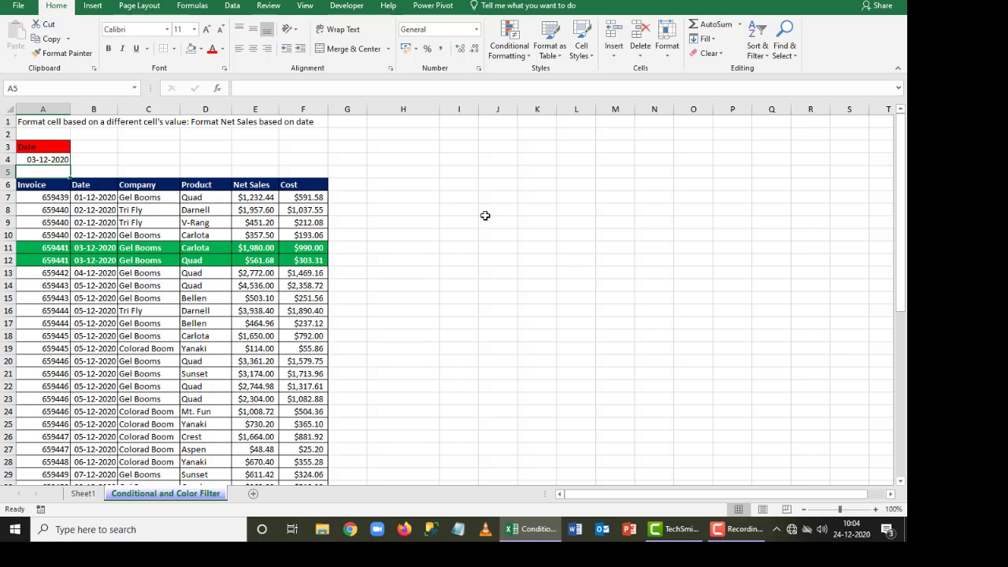
pyautogui.click(468, 175)
pyautogui.write('=un')
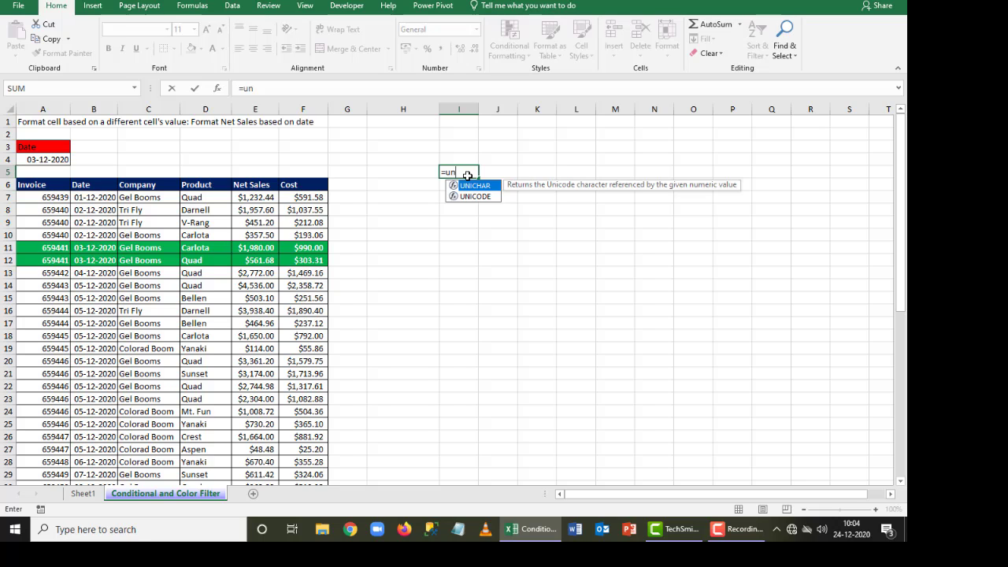
pyautogui.press('BackSpace')
pyautogui.press('BackSpace')
pyautogui.press('BackSpace')
pyautogui.press('Escape')
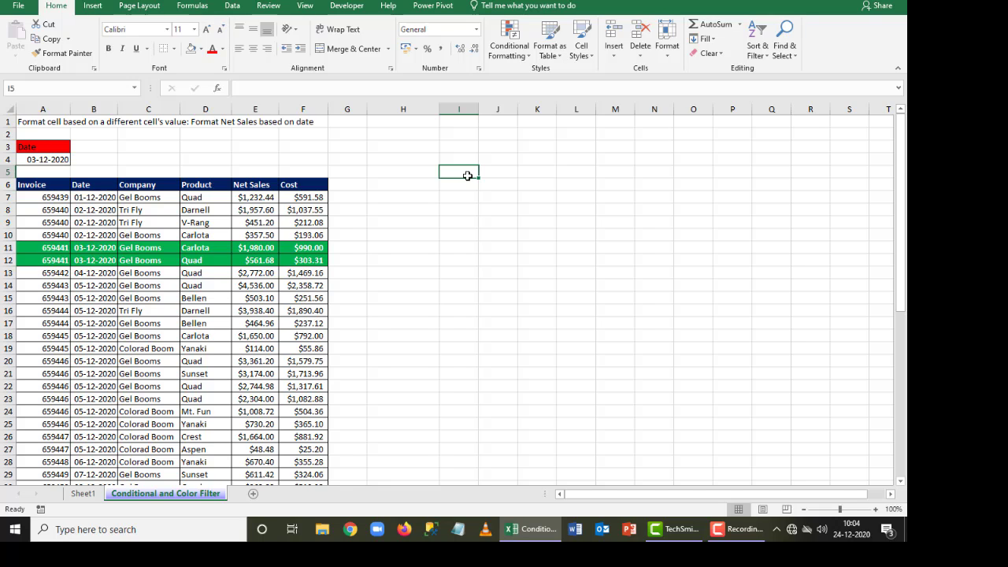
# Step: Copy the table's whole Date column, from its header in B6 down to B53
pyautogui.press('Left')
pyautogui.press('Left')
pyautogui.press('Left')
pyautogui.press('Left')
pyautogui.press('Left')
pyautogui.press('Left')
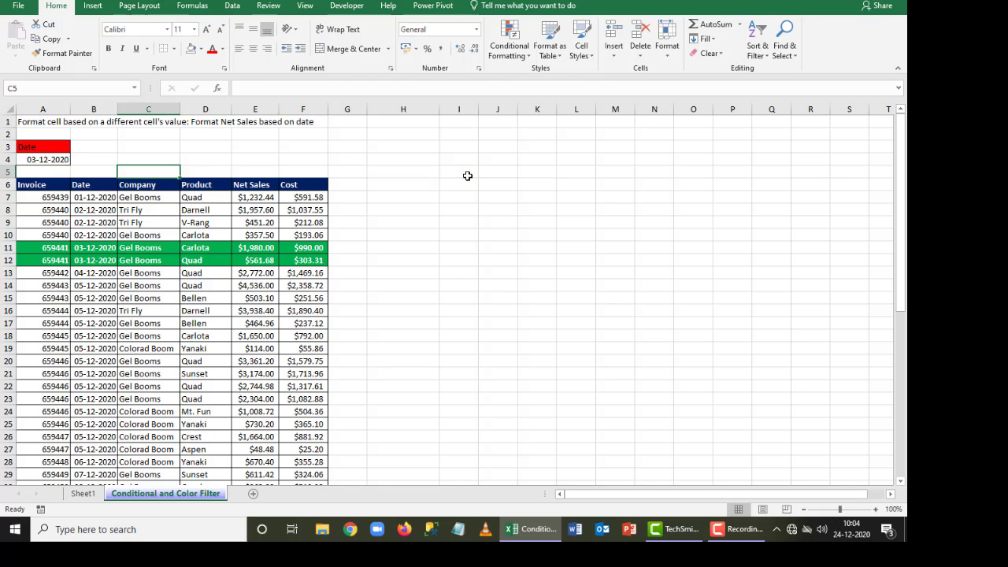
pyautogui.press('Left')
pyautogui.press('Down')
pyautogui.hotkey('ctrl', 'shift', 'Down')
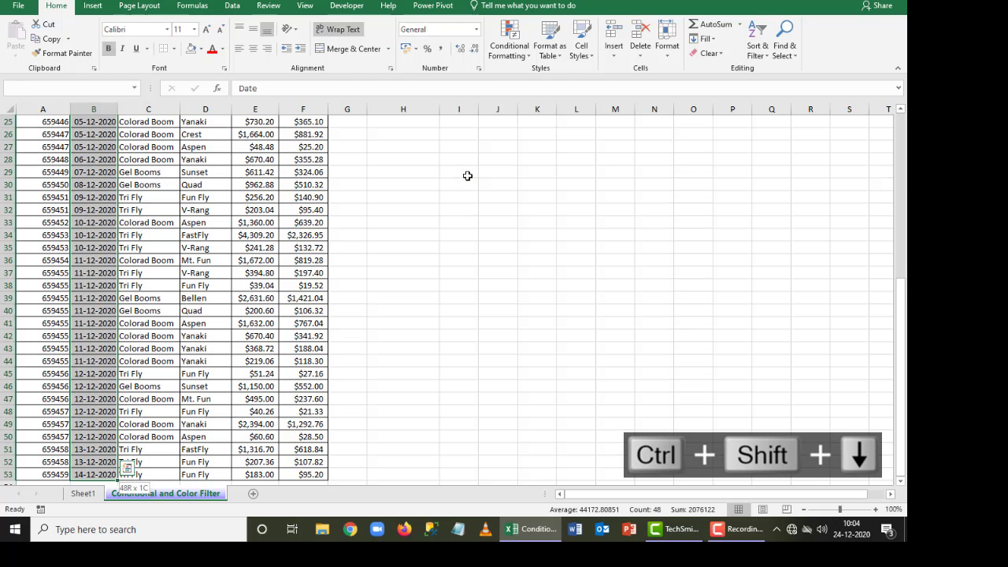
pyautogui.hotkey('ctrl', 'c')
# Step: Paste the copied dates starting at cell K1 and autofit column K's width
pyautogui.press('Up')
pyautogui.press('Up')
pyautogui.press('Up')
pyautogui.press('Up')
pyautogui.press('Up')
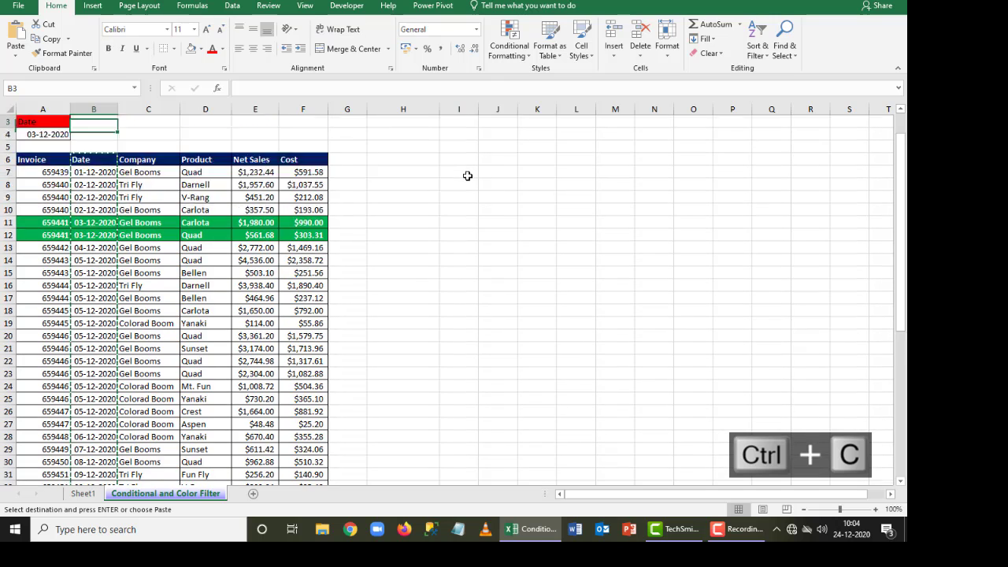
pyautogui.press('Right')
pyautogui.press('Right')
pyautogui.press('Right')
pyautogui.press('Right')
pyautogui.press('Right')
pyautogui.press('Right')
pyautogui.press('Right')
pyautogui.press('Right')
pyautogui.press('Right')
pyautogui.press('Right')
pyautogui.press('Left')
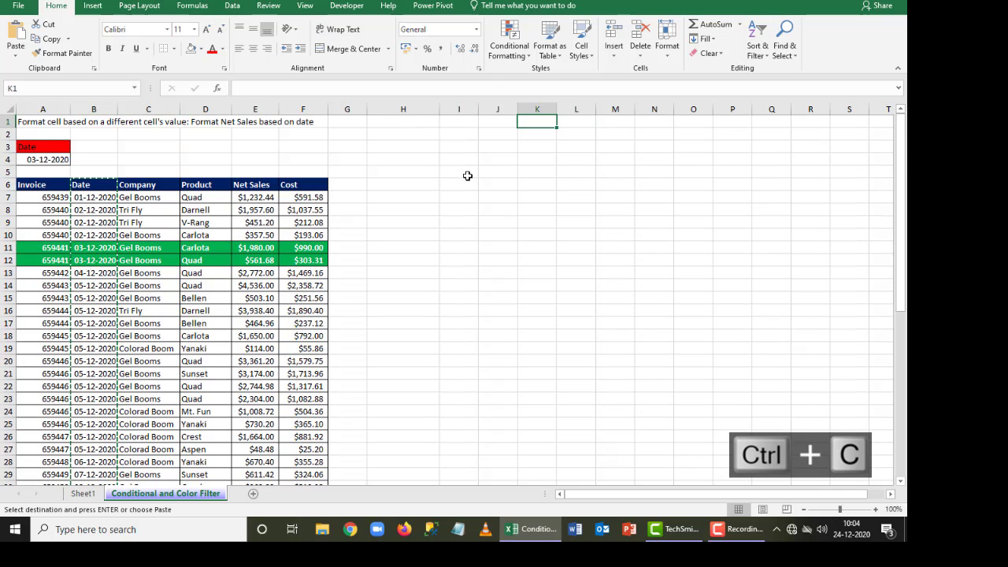
pyautogui.hotkey('ctrl', 'v')
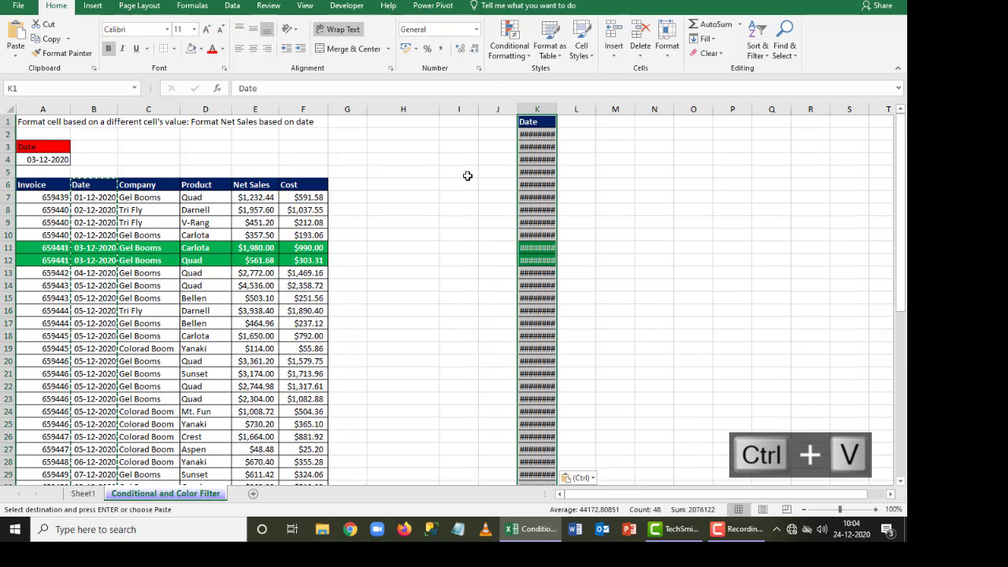
pyautogui.doubleClick(557, 109)
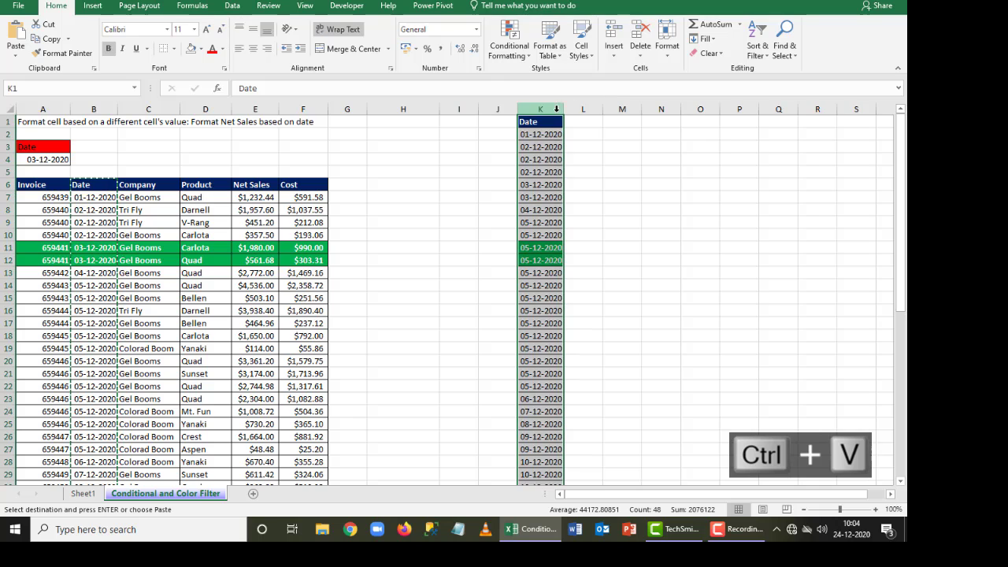
# Step: Remove the duplicate values from the pasted date list in column K
pyautogui.click(231, 6)
pyautogui.click(536, 39)
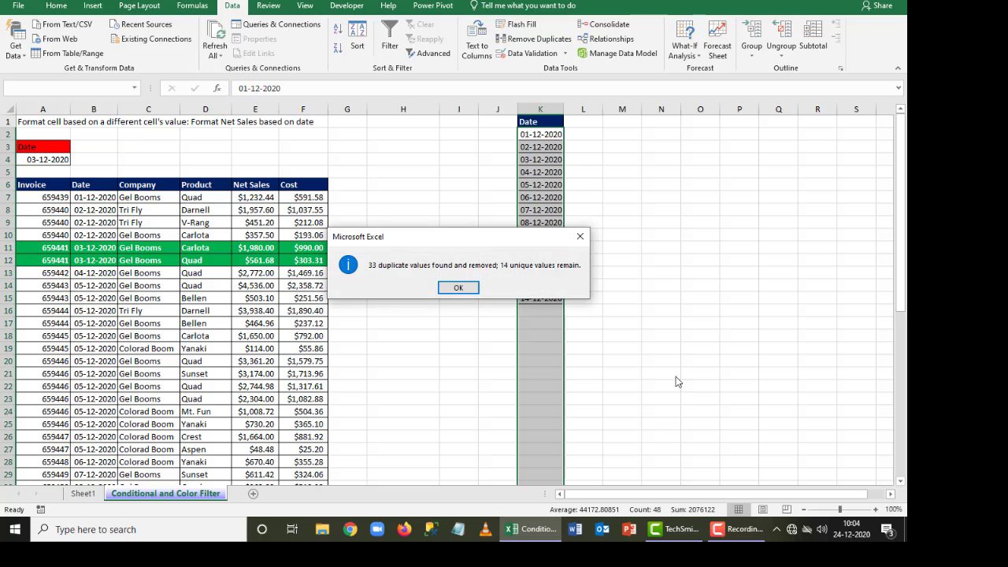
pyautogui.click(463, 288)
pyautogui.click(604, 333)
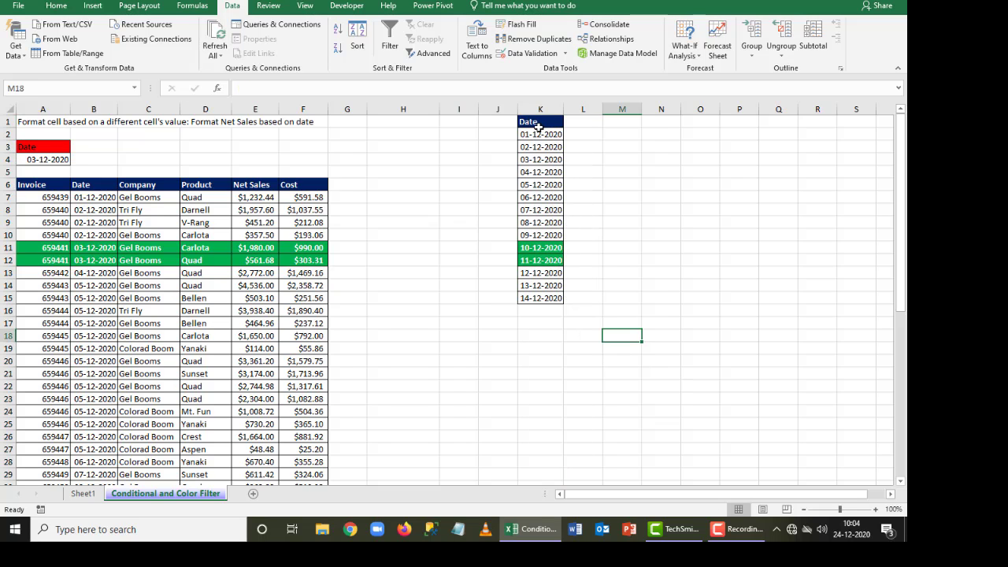
# Step: Run Text to Columns on the date list K1:K15 with the Delimited data type and the remaining default settings
pyautogui.moveTo(532, 121); pyautogui.dragTo(545, 299)
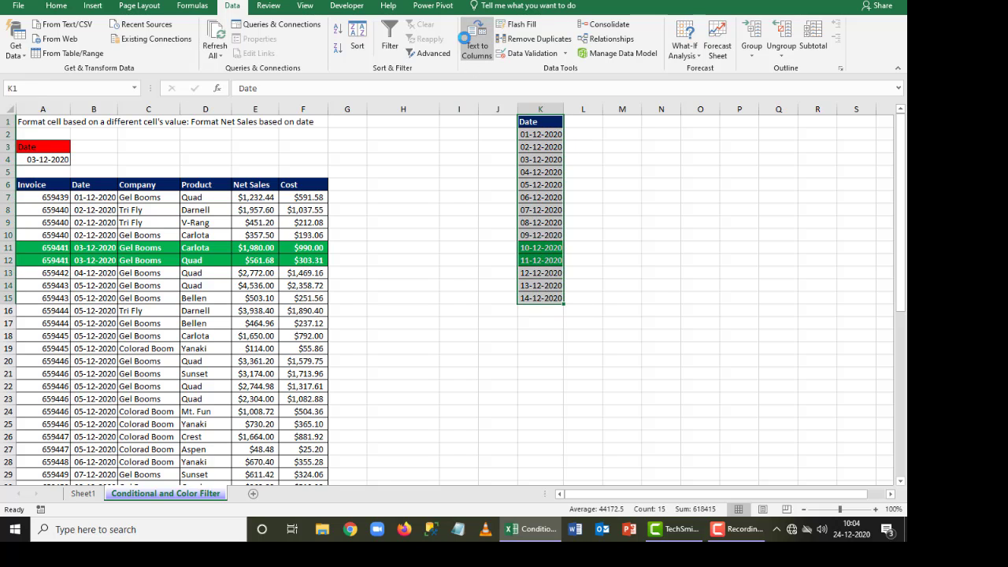
pyautogui.click(476, 41)
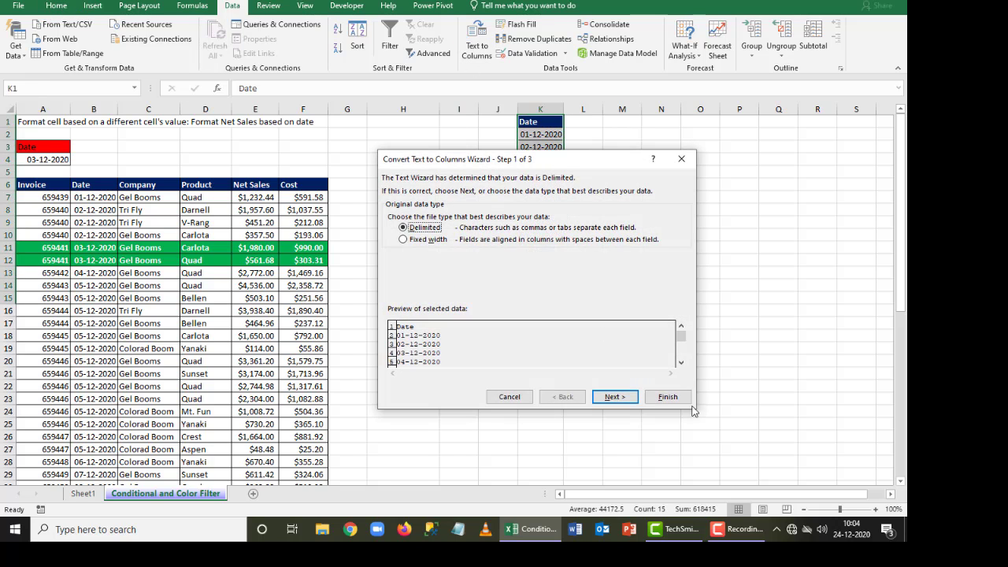
pyautogui.click(665, 394)
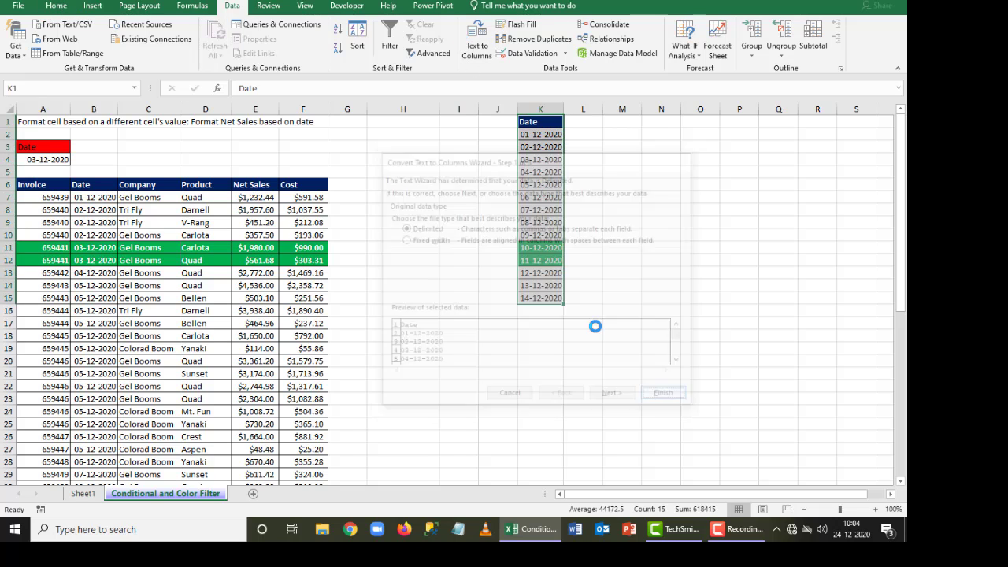
# Step: Clear the conditional formatting rules from the selected date list K1:K15 only
pyautogui.click(56, 6)
pyautogui.click(510, 44)
pyautogui.moveTo(597, 228)
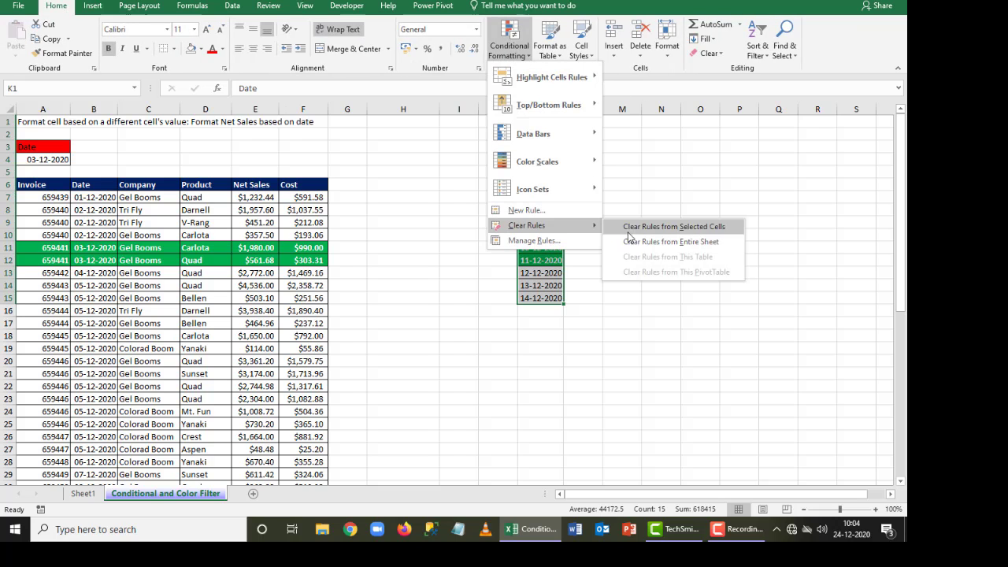
pyautogui.click(642, 226)
pyautogui.click(700, 298)
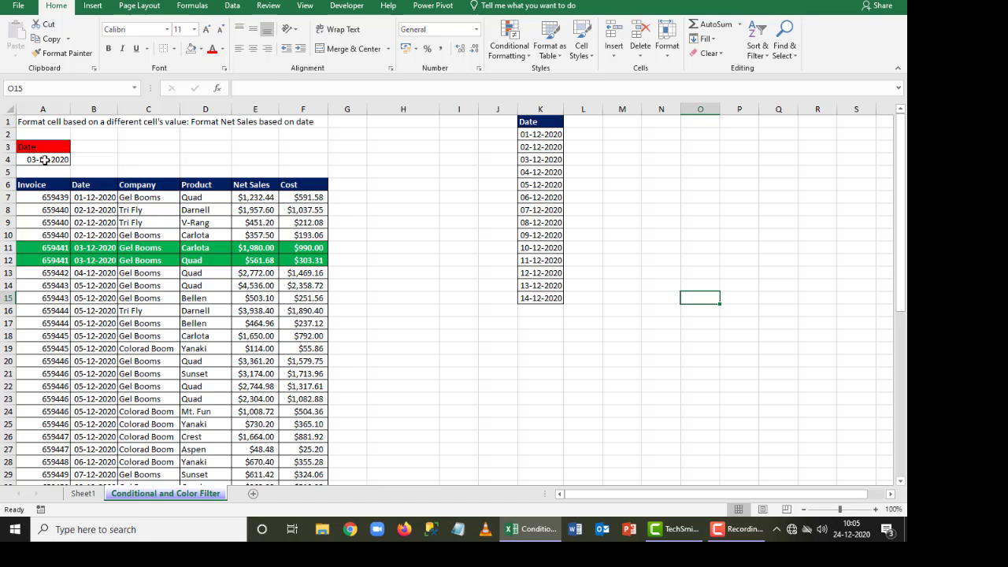
# Step: Add List data validation with an in-cell dropdown to cell A4, using =$K$2:$K$15 as the source
pyautogui.click(45, 160)
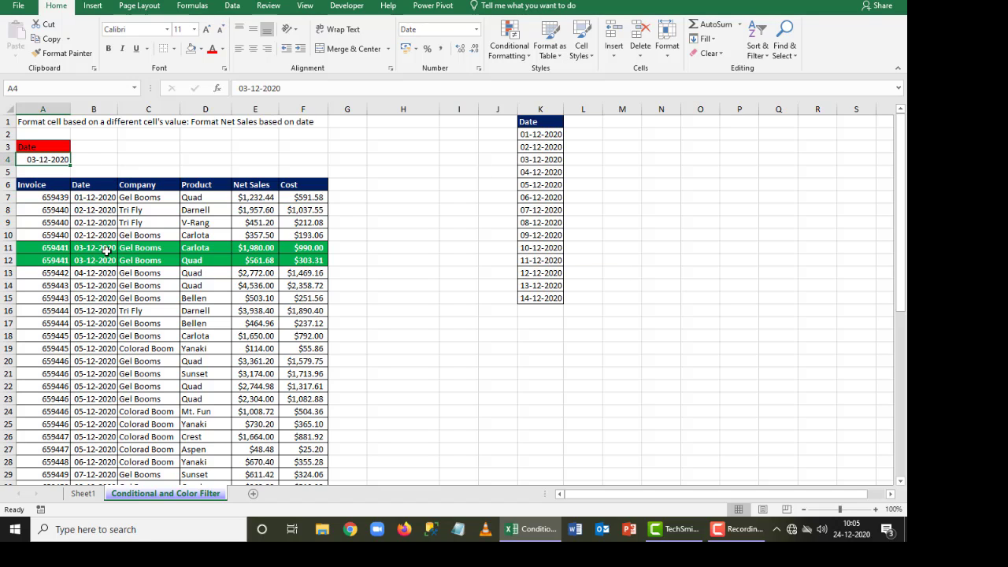
pyautogui.click(236, 7)
pyautogui.click(529, 52)
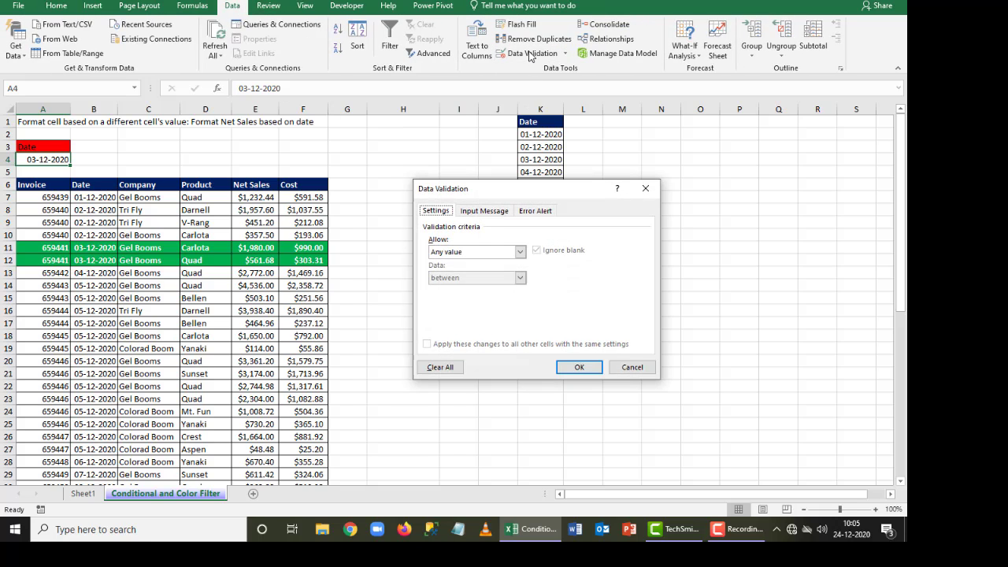
pyautogui.click(521, 252)
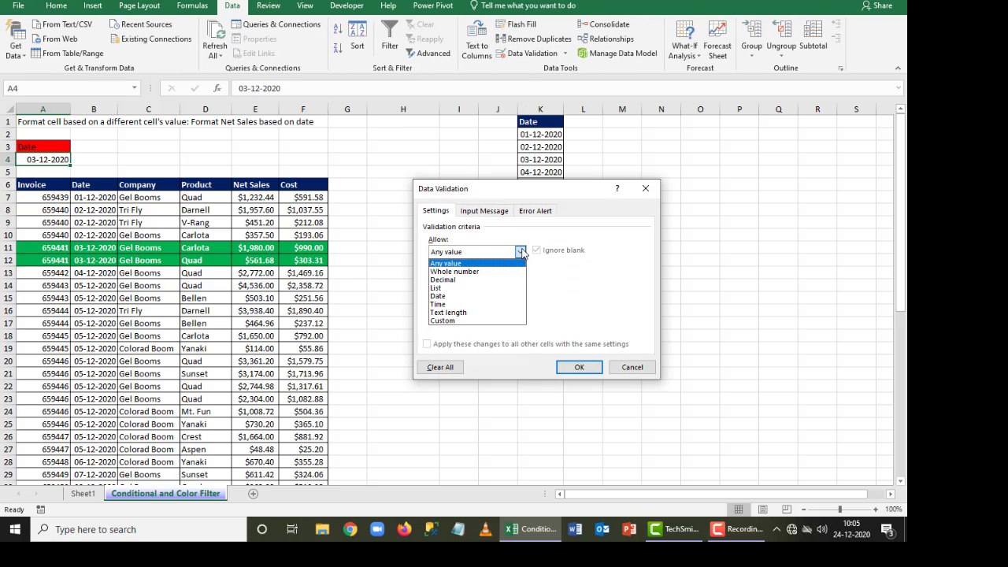
pyautogui.click(496, 288)
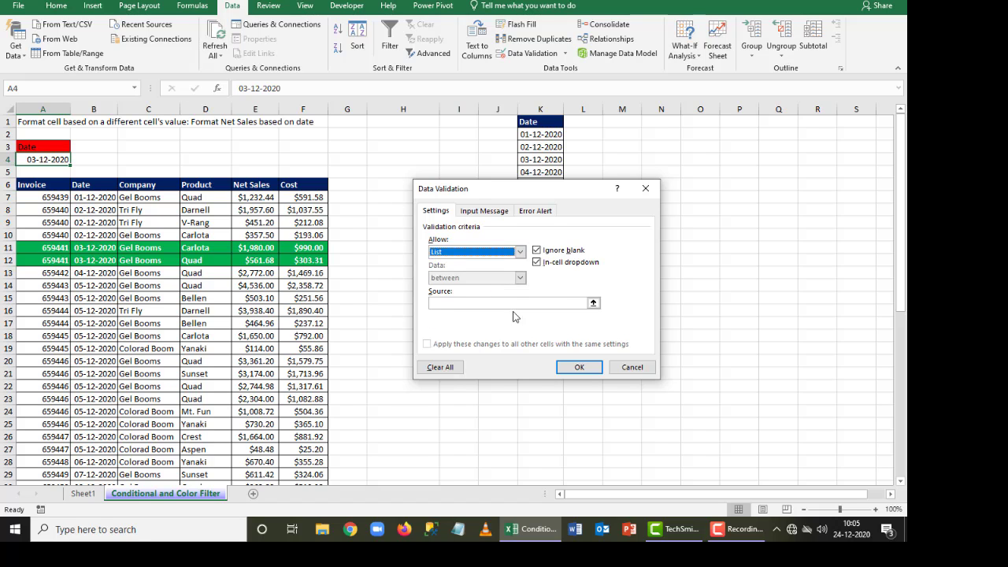
pyautogui.click(593, 303)
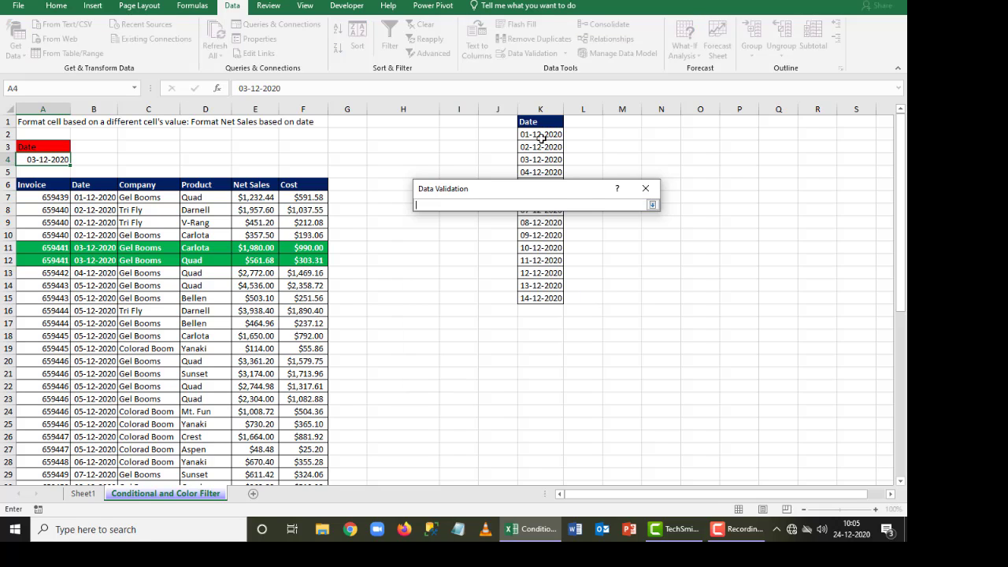
pyautogui.moveTo(542, 138); pyautogui.dragTo(535, 298)
pyautogui.click(652, 205)
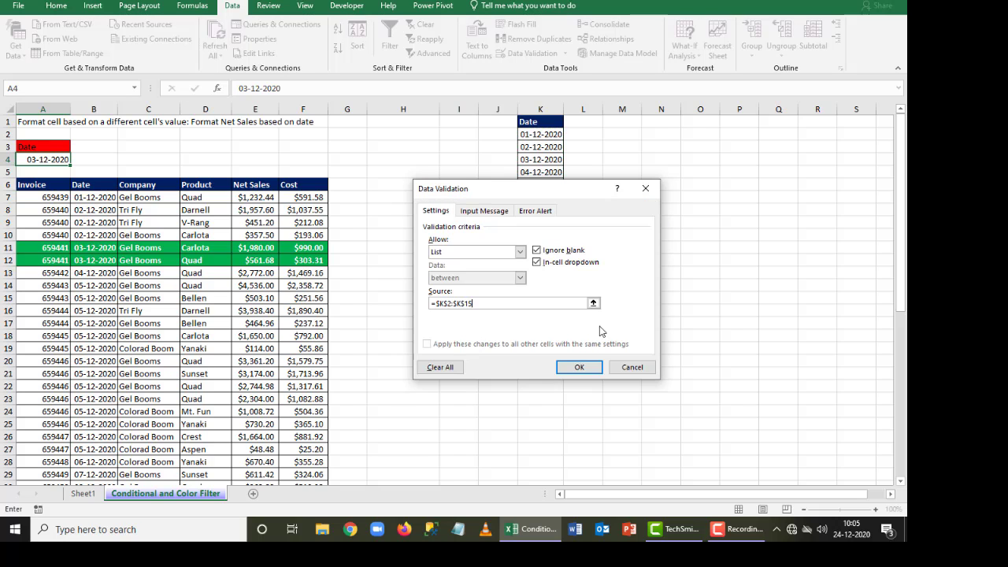
pyautogui.click(579, 367)
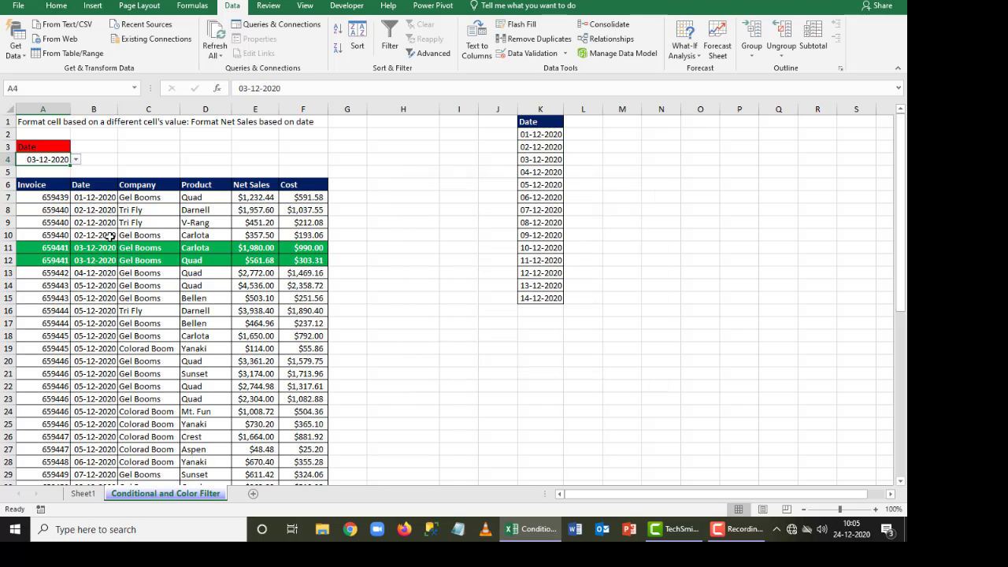
# Step: Try the dropdown in cell A4 with the dates 04-12-2020, 06-12-2020 and 05-12-2020
pyautogui.click(78, 160)
pyautogui.click(60, 178)
pyautogui.click(76, 161)
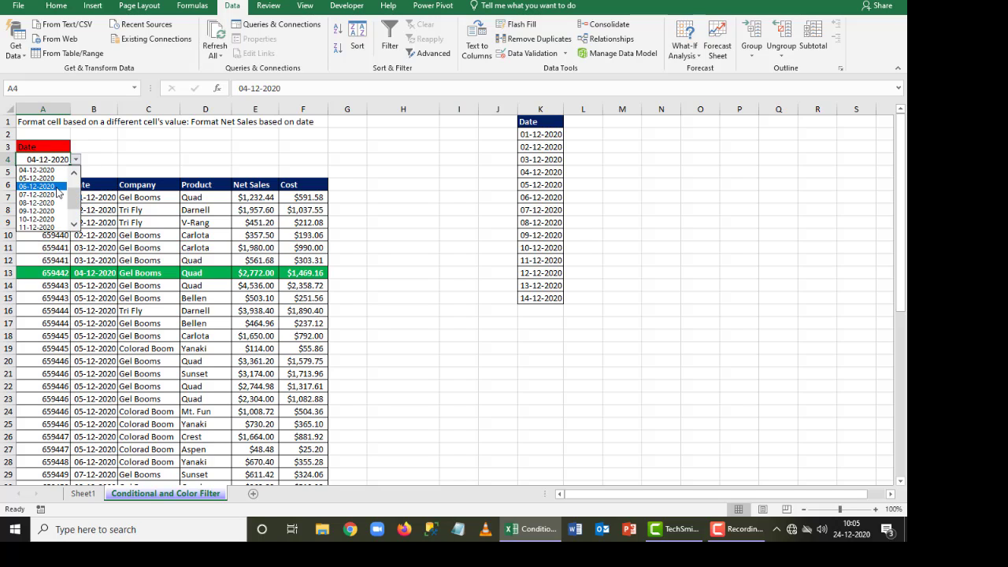
pyautogui.click(57, 191)
pyautogui.click(76, 161)
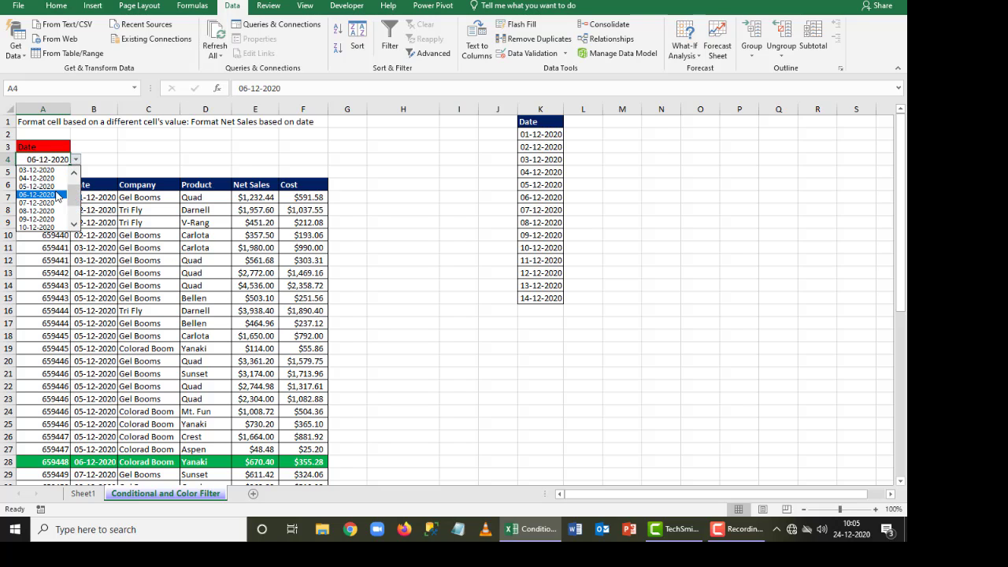
pyautogui.click(57, 194)
pyautogui.click(76, 161)
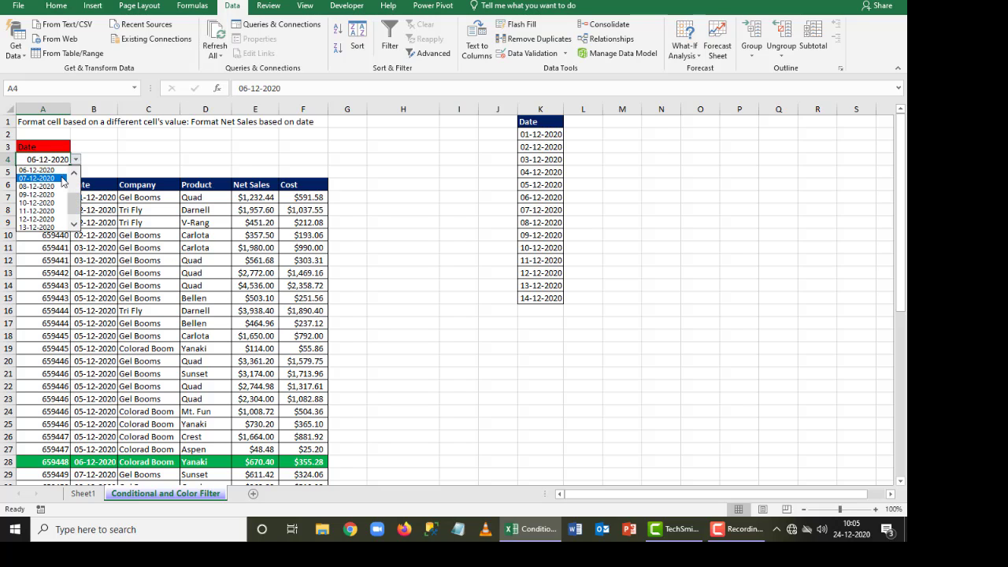
pyautogui.click(62, 171)
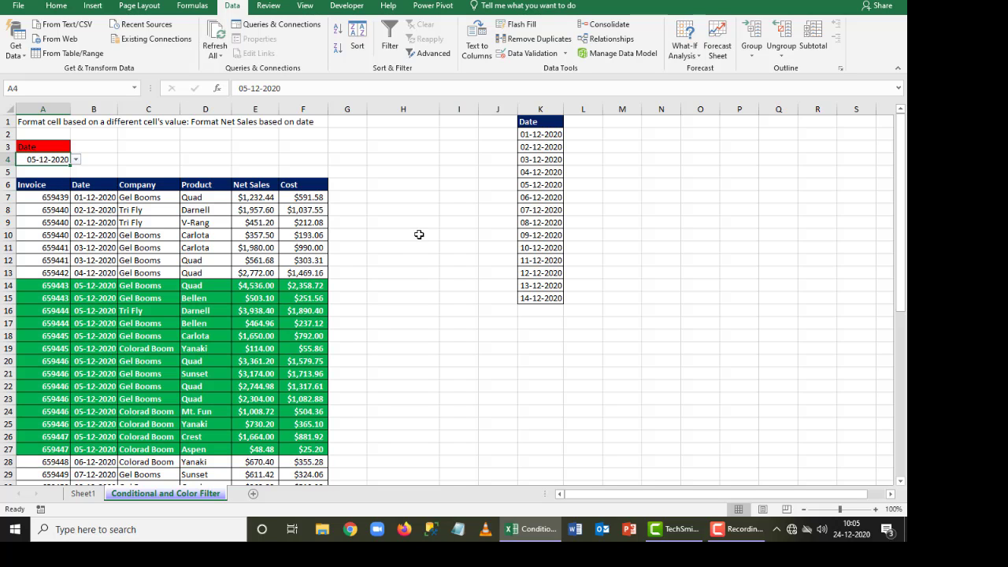
# Step: Delete column K containing the source date list, and undo the deletion
pyautogui.click(535, 105)
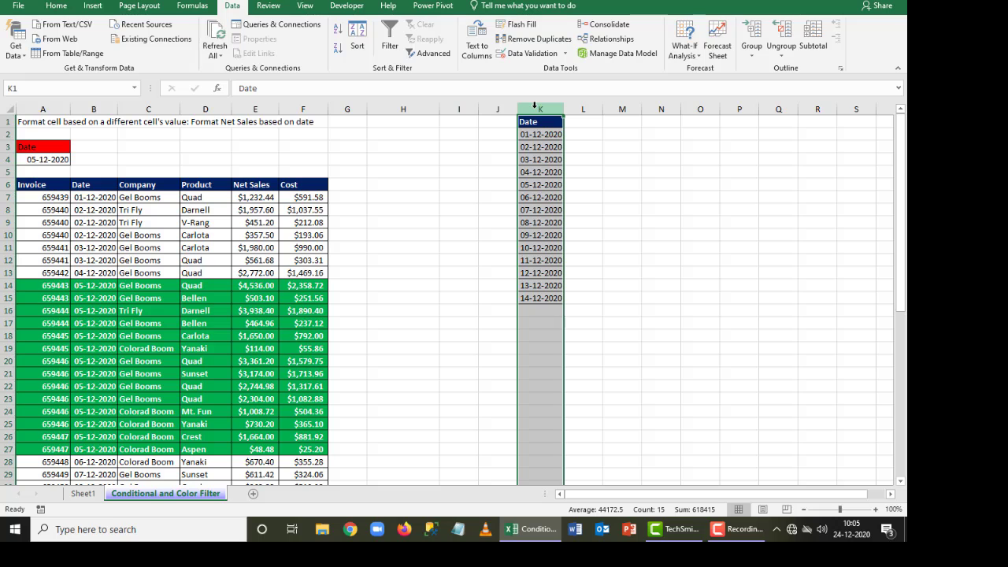
pyautogui.hotkey('ctrl', '-')
pyautogui.hotkey('ctrl', 'z')
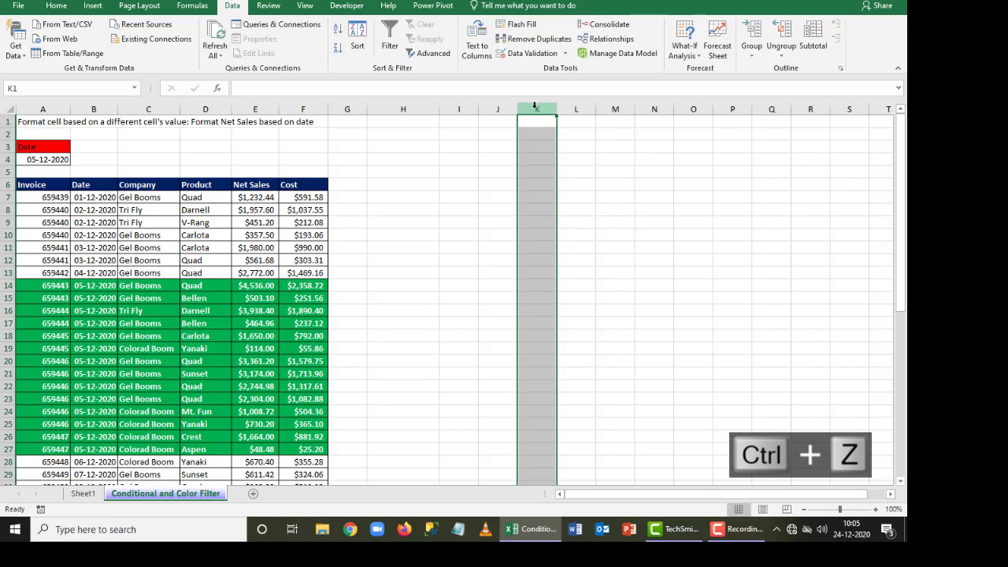
pyautogui.click(427, 259)
# Step: Choose 02-12-2020 from the date dropdown in cell A4
pyautogui.click(33, 161)
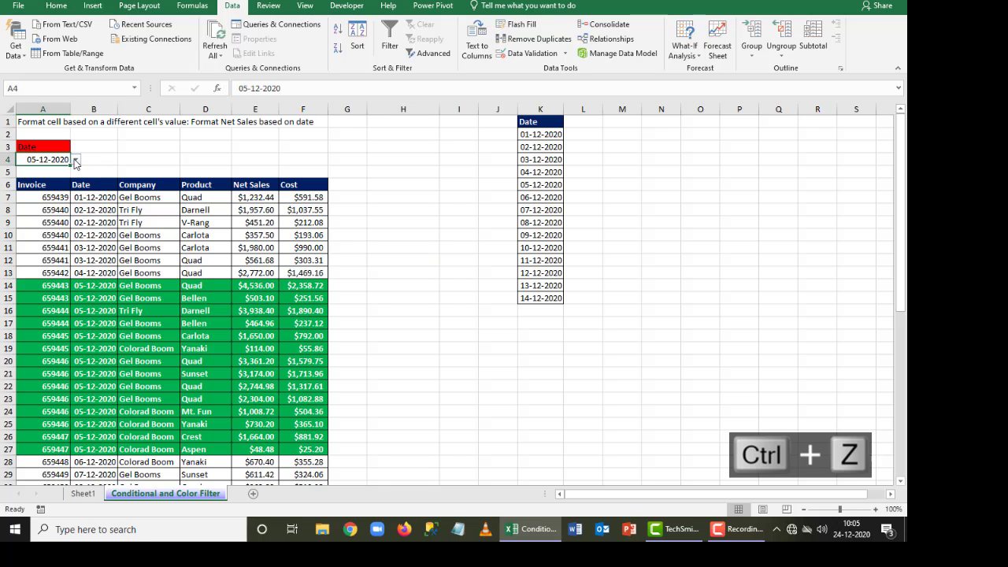
pyautogui.click(75, 160)
pyautogui.press('Down')
pyautogui.press('Down')
pyautogui.press('Down')
pyautogui.press('Down')
pyautogui.press('Down')
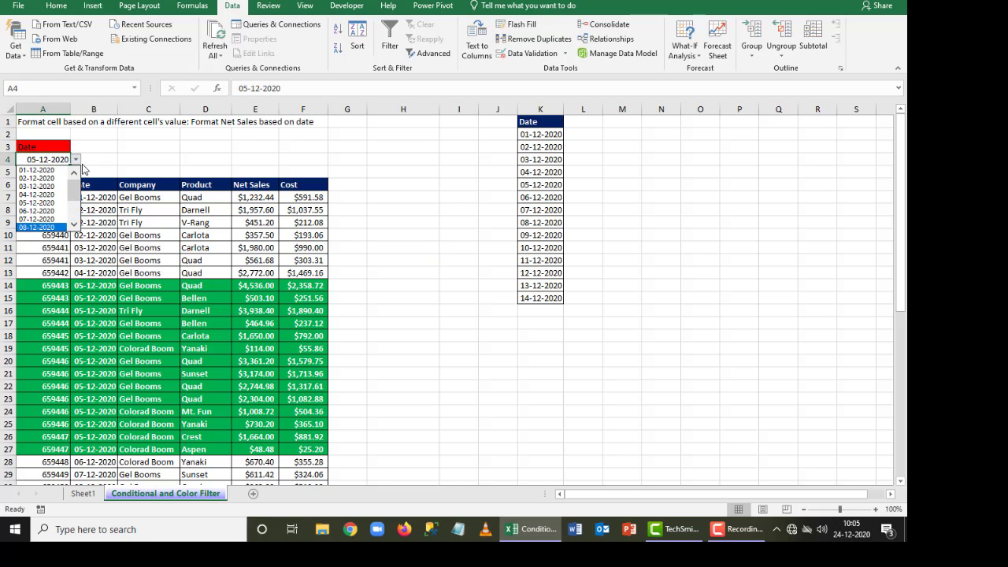
pyautogui.click(35, 178)
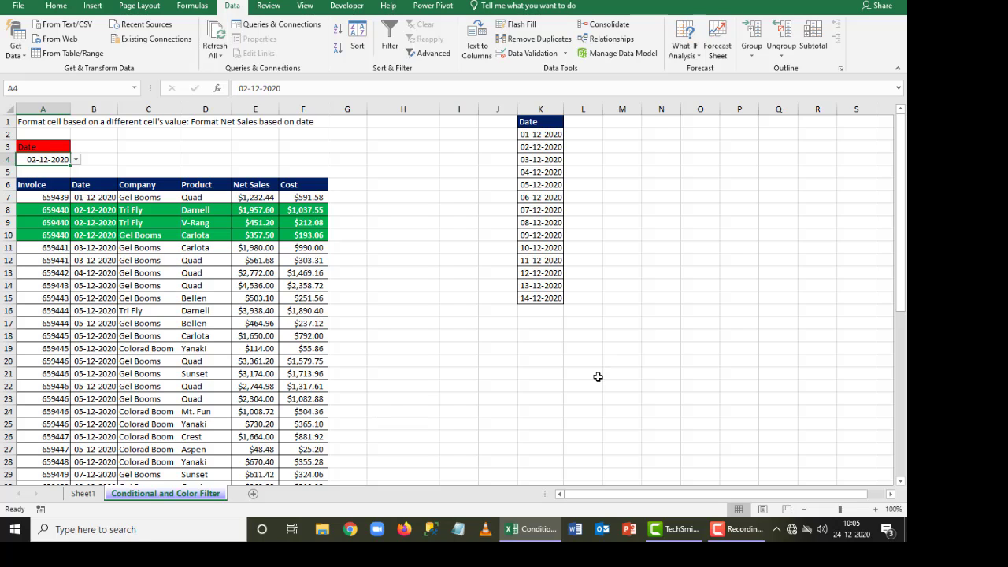
# Step: Merge and center the empty range M3:O9 beside the date list
pyautogui.moveTo(603, 145); pyautogui.dragTo(711, 224)
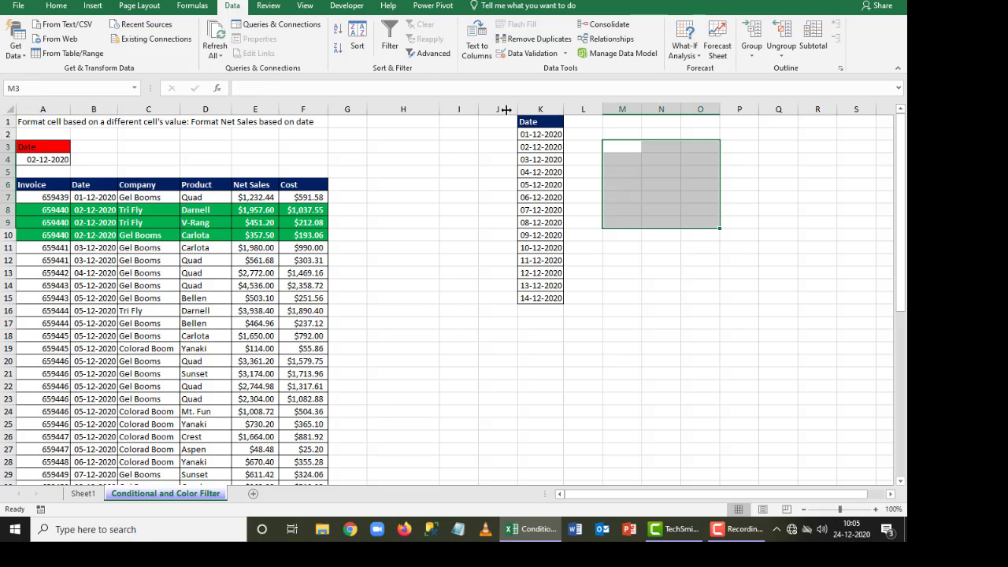
pyautogui.click(56, 6)
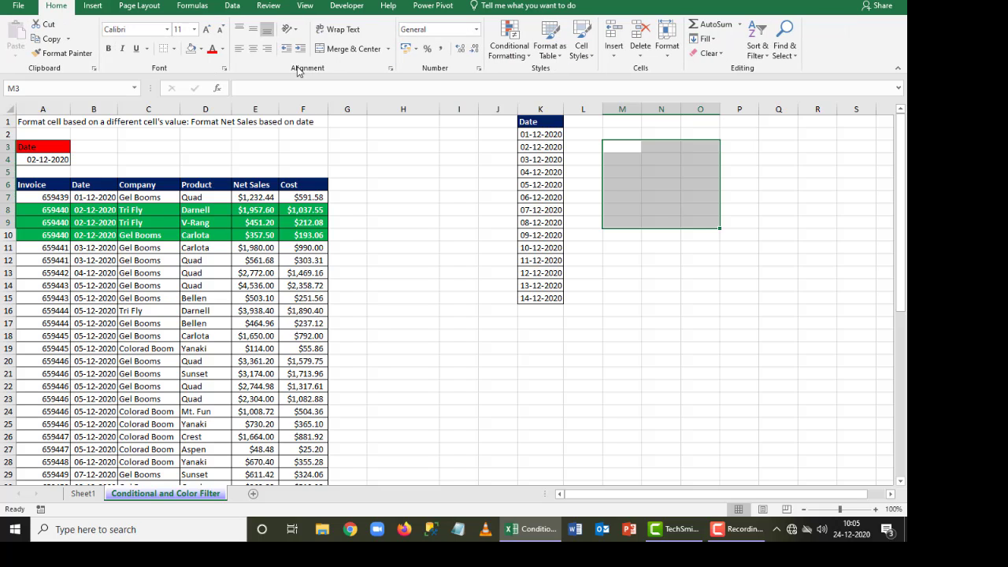
pyautogui.click(334, 48)
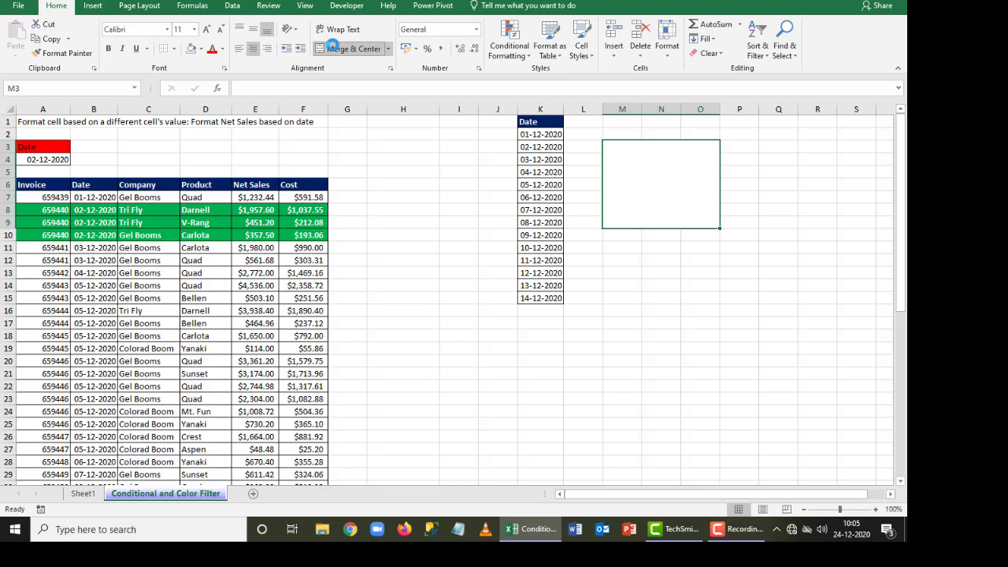
# Step: Enter the note "Data Validation - Go To Data Tab and Click Data Validation" in the merged cell M3
pyautogui.write('Data Vai')
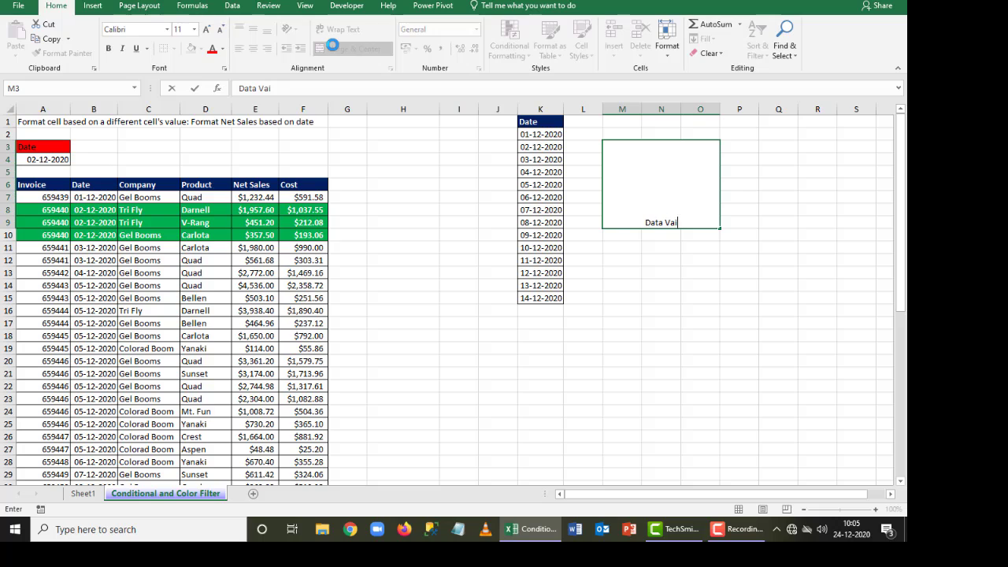
pyautogui.press('BackSpace')
pyautogui.write('lidation - Go Tio')
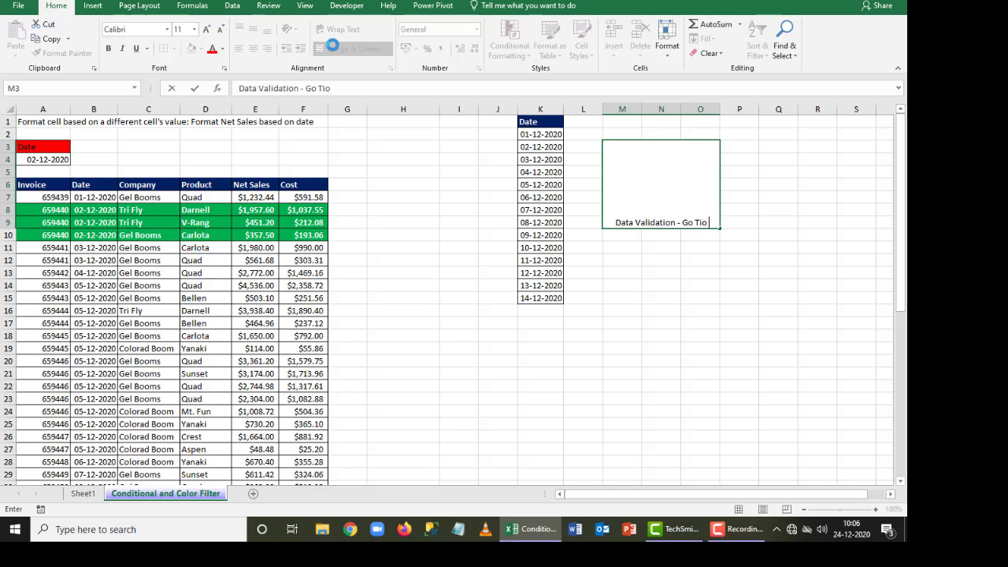
pyautogui.press('BackSpace')
pyautogui.press('BackSpace')
pyautogui.write('o D')
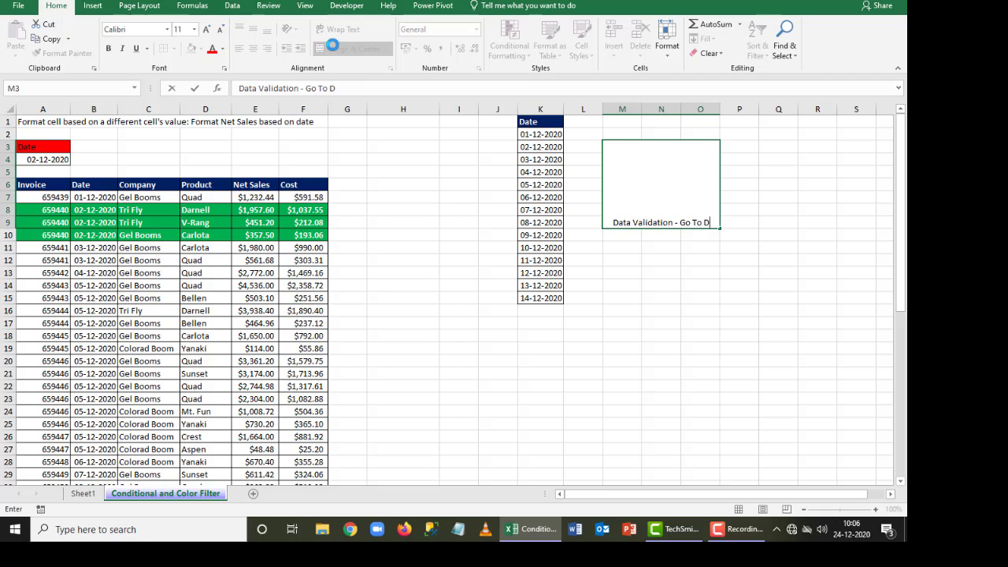
pyautogui.write('ata Tab')
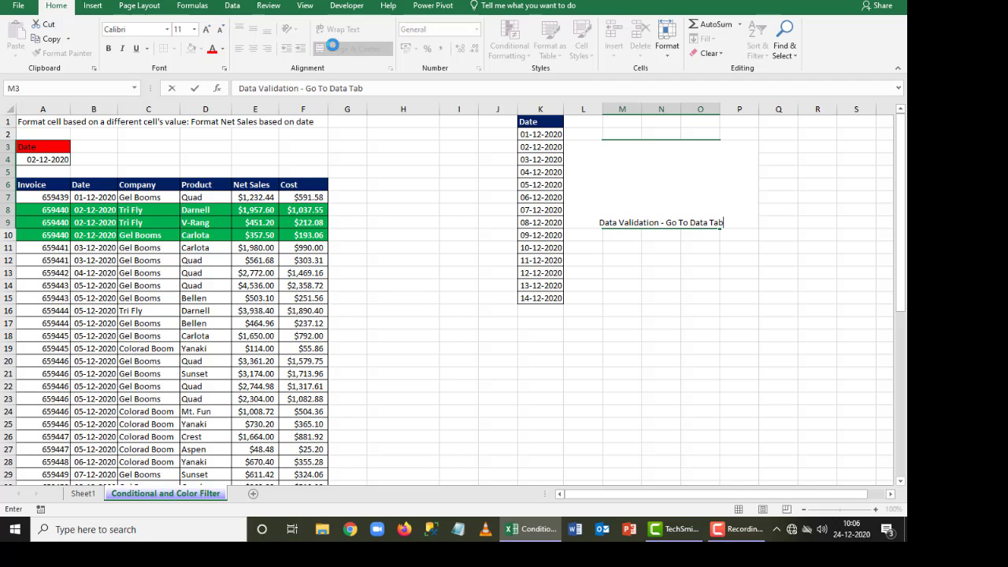
pyautogui.write(' abd')
pyautogui.press('BackSpace')
pyautogui.press('BackSpace')
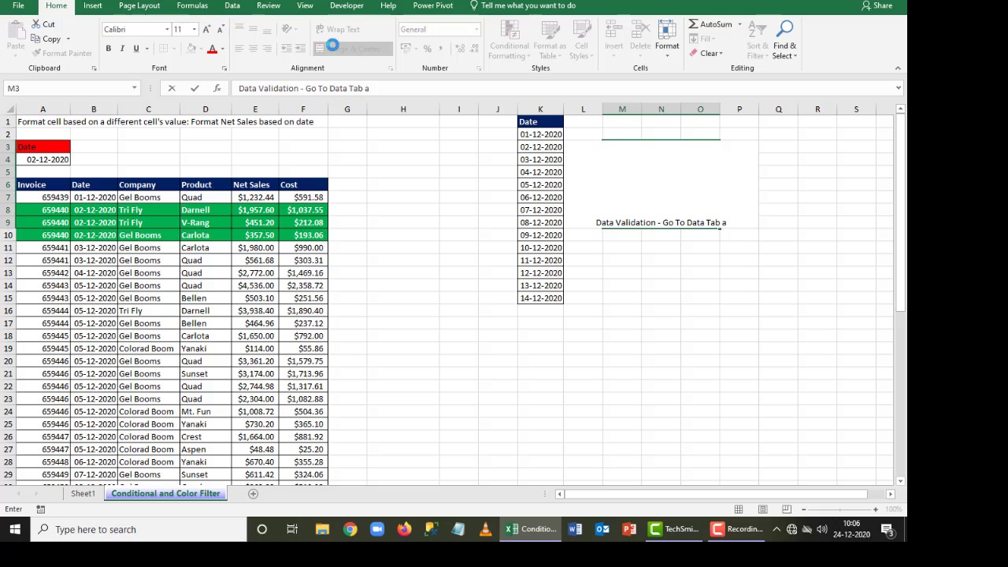
pyautogui.write('nd CLick Ca')
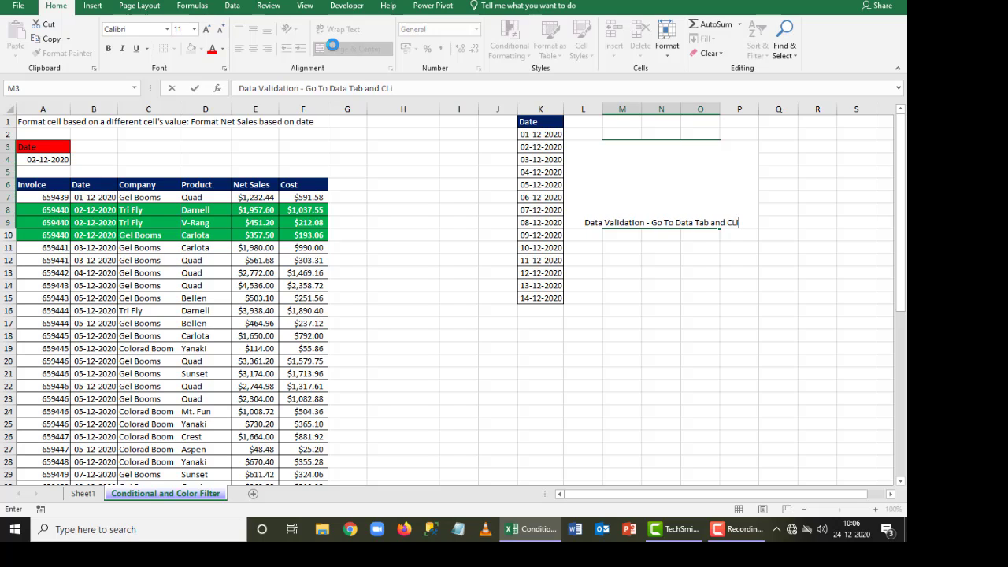
pyautogui.press('BackSpace')
pyautogui.press('BackSpace')
pyautogui.write('Data Validation')
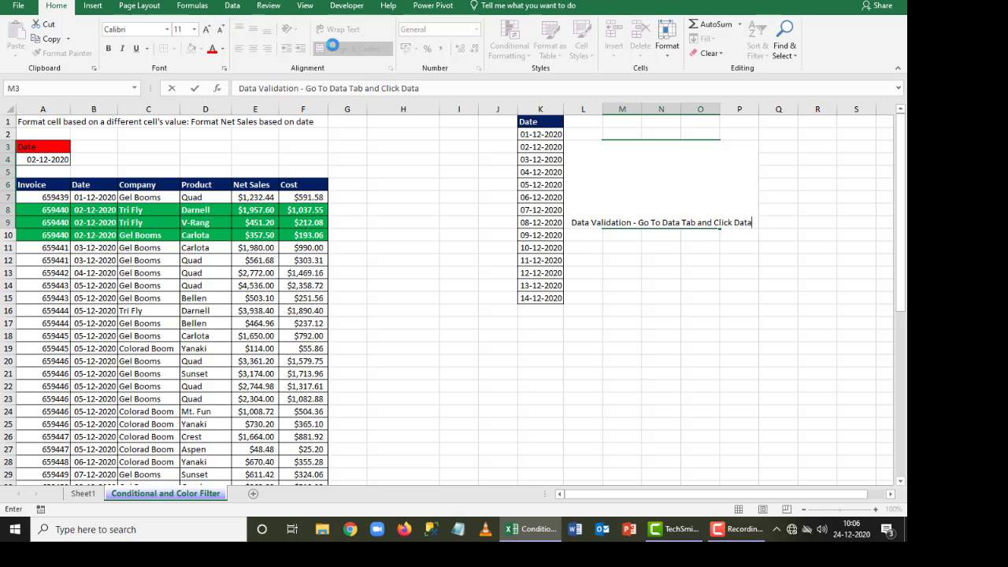
pyautogui.press('Return')
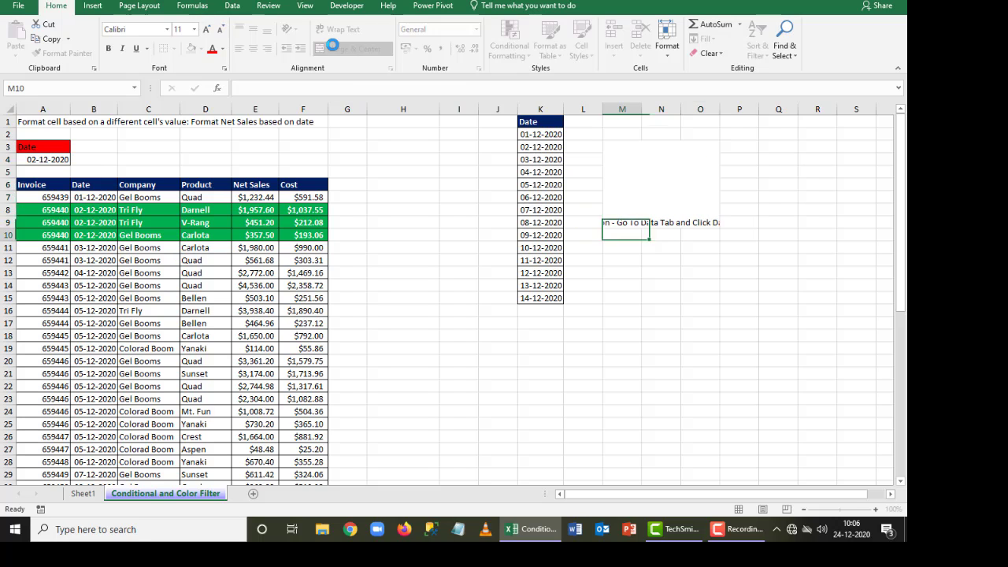
# Step: Wrap the note's text in merged cell M3 and align it vertically to the middle
pyautogui.press('Up')
pyautogui.click(338, 30)
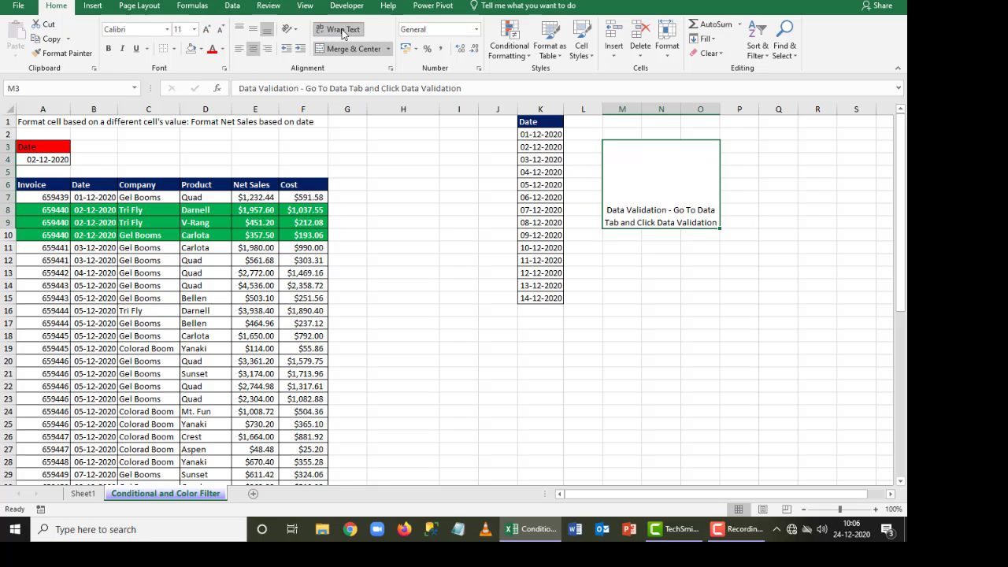
pyautogui.click(253, 29)
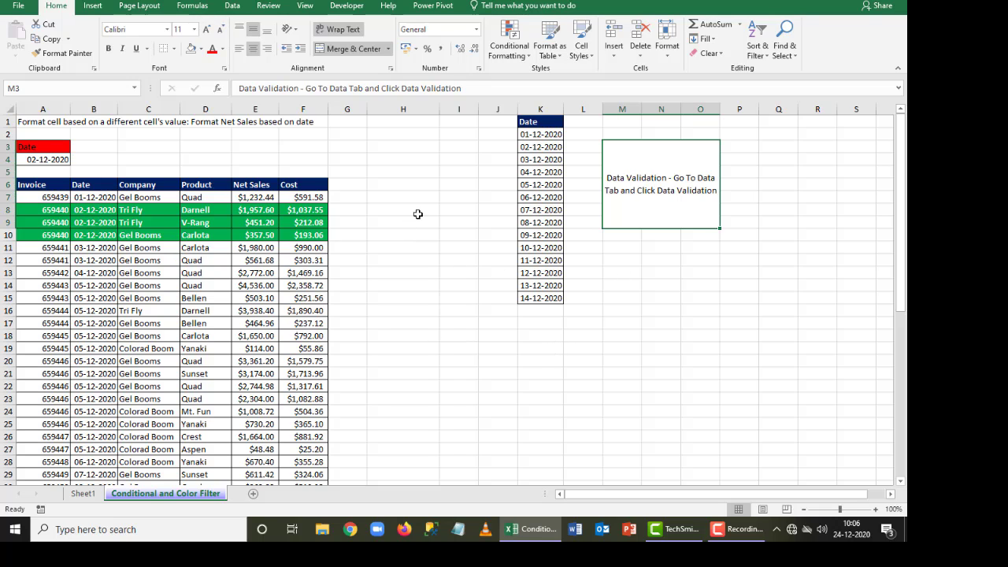
# Step: Enter "Filter" in cell H6 and the shortcut note "Cltr Shift L" in cell H7
pyautogui.click(407, 185)
pyautogui.write('Filter')
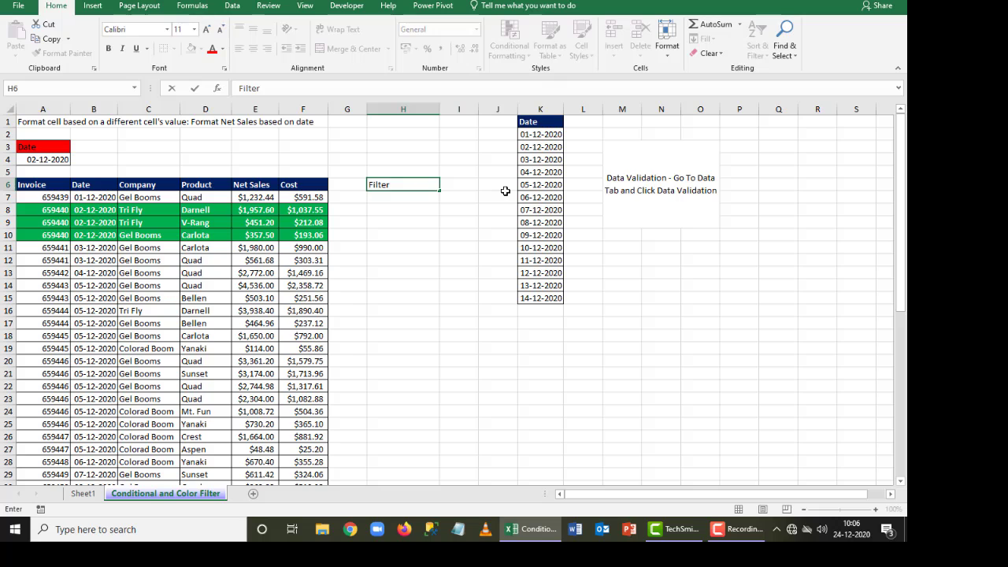
pyautogui.press('Return')
pyautogui.write('Cltr')
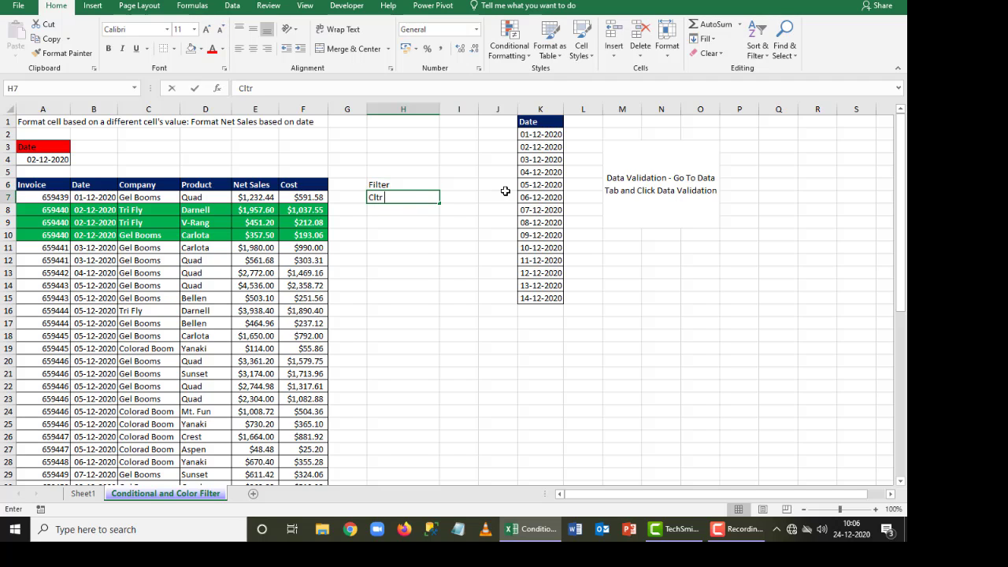
pyautogui.write(' Shi')
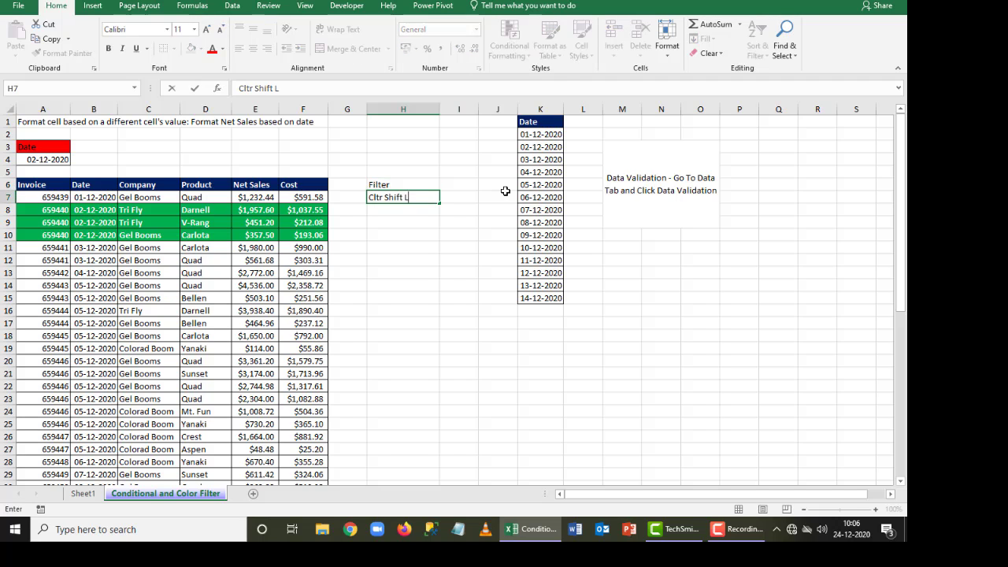
pyautogui.write('ft L')
pyautogui.press('Return')
# Step: Turn on filters for the invoice table's header row A6:F6
pyautogui.press('Up')
pyautogui.press('Left')
pyautogui.press('Left')
pyautogui.press('Up')
pyautogui.hotkey('ctrl', 'shift', 'Left')
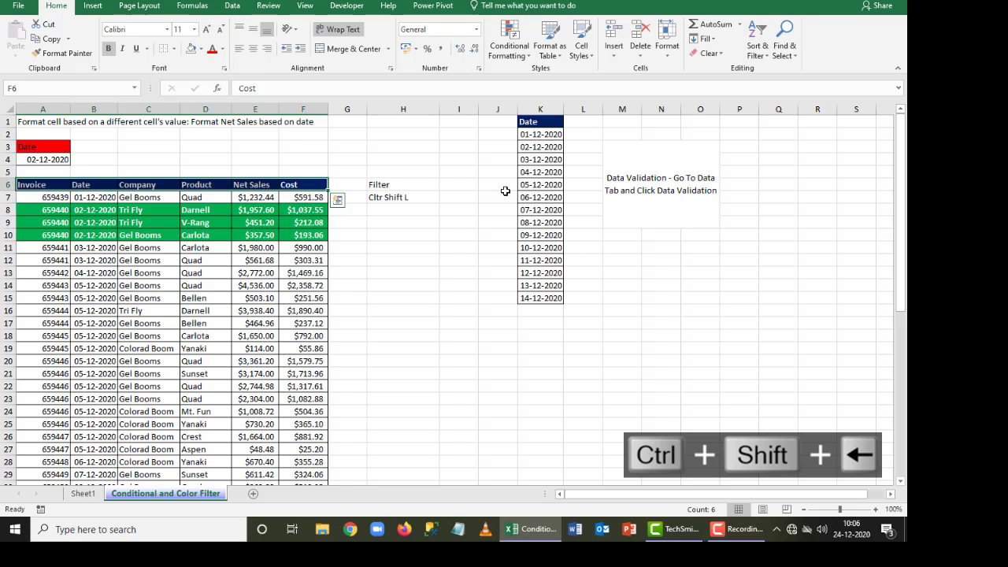
pyautogui.hotkey('ctrl', 'shift', 'l')
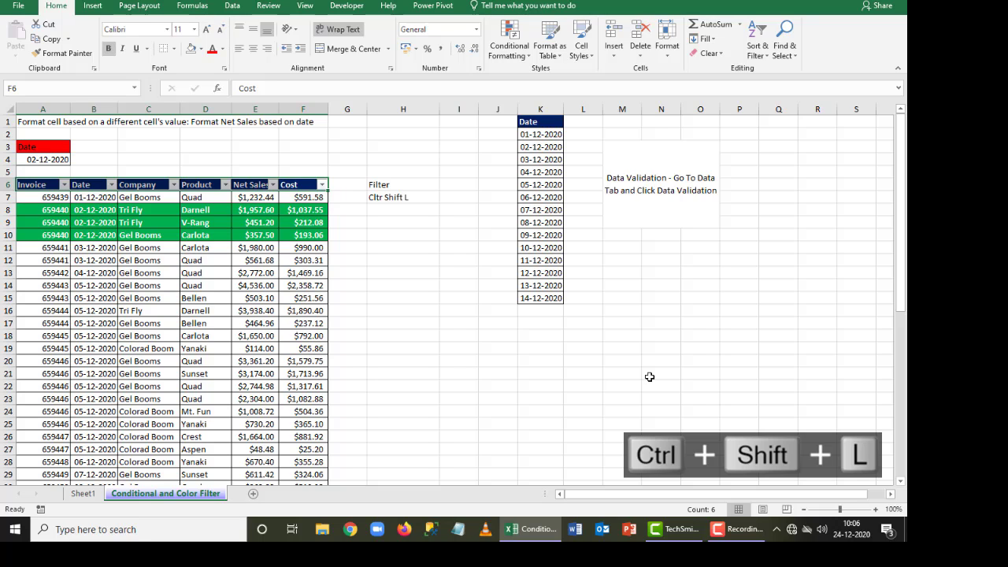
pyautogui.click(456, 347)
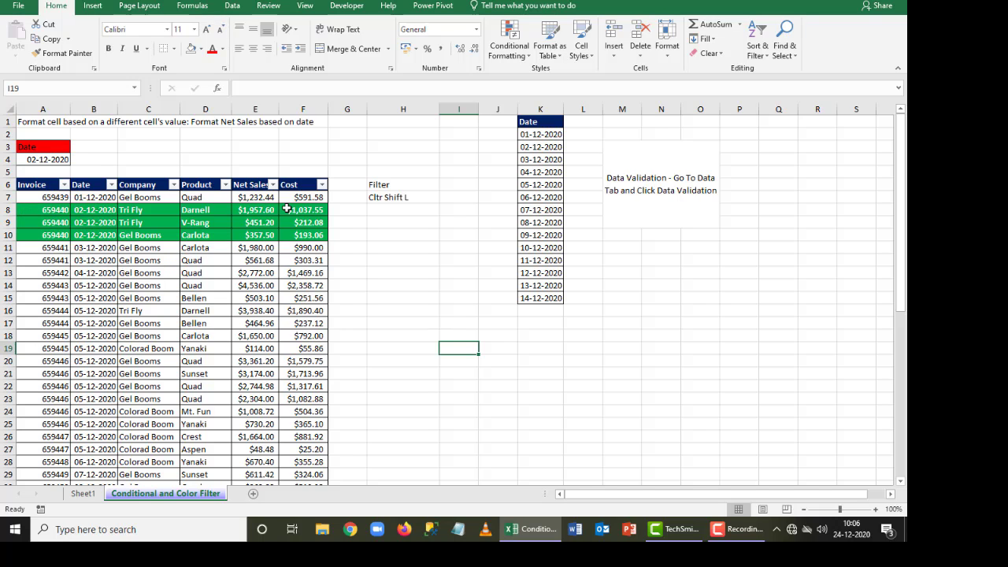
# Step: Filter the Company column by the green cell color
pyautogui.click(174, 184)
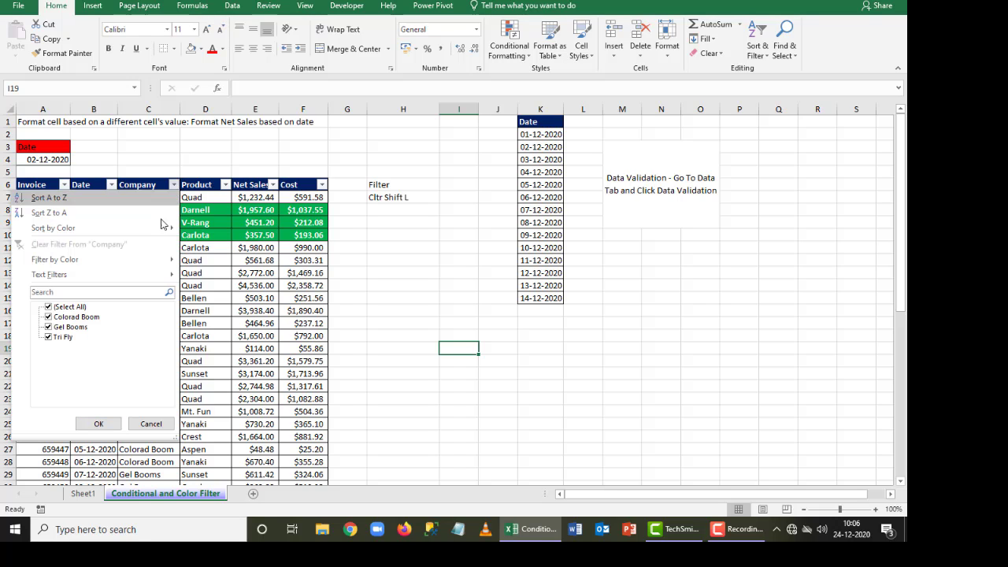
pyautogui.moveTo(153, 261)
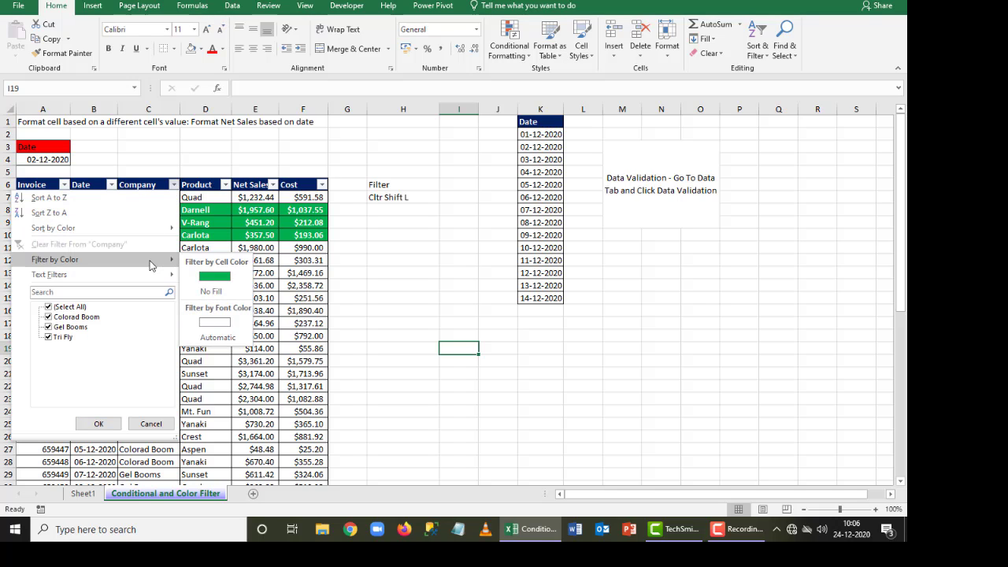
pyautogui.click(213, 279)
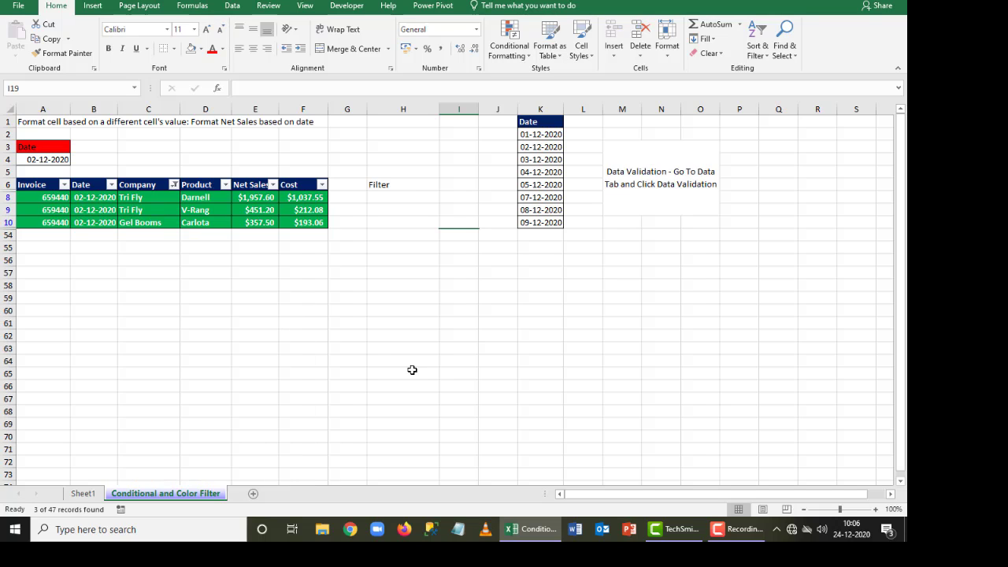
# Step: Copy the filtered invoice rows with their headers into a new worksheet, starting at cell B3
pyautogui.moveTo(45, 184); pyautogui.dragTo(318, 221)
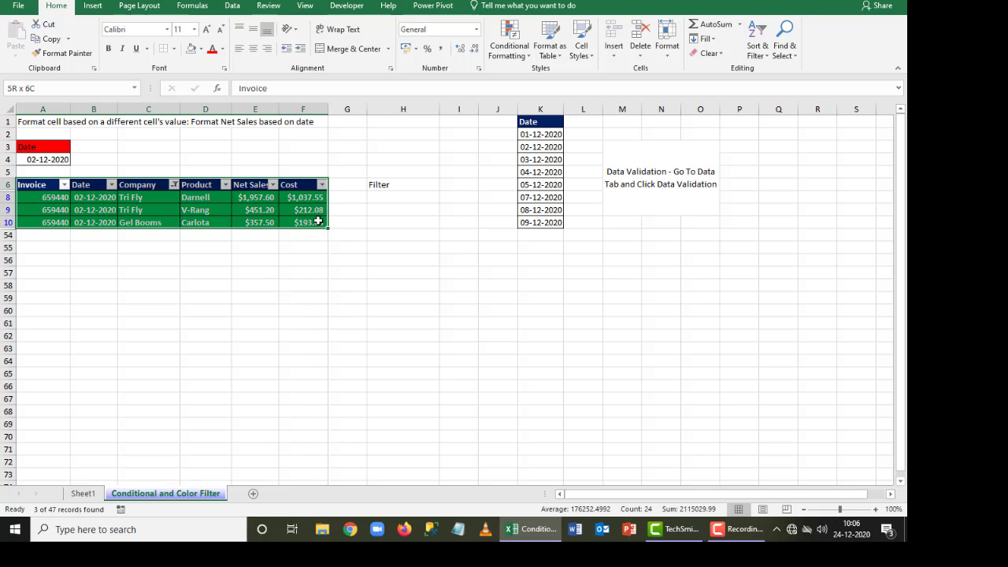
pyautogui.hotkey('ctrl', 'c')
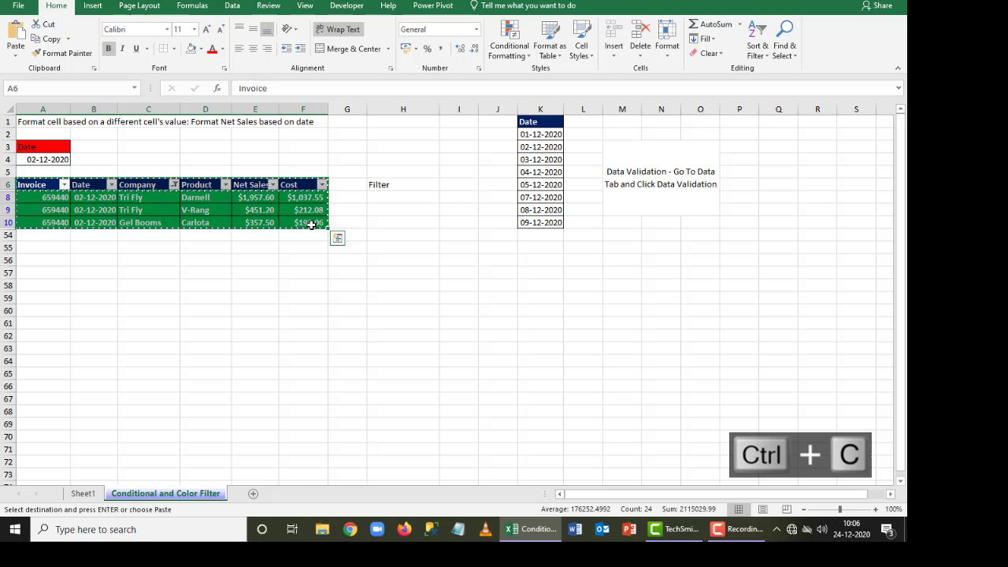
pyautogui.click(250, 495)
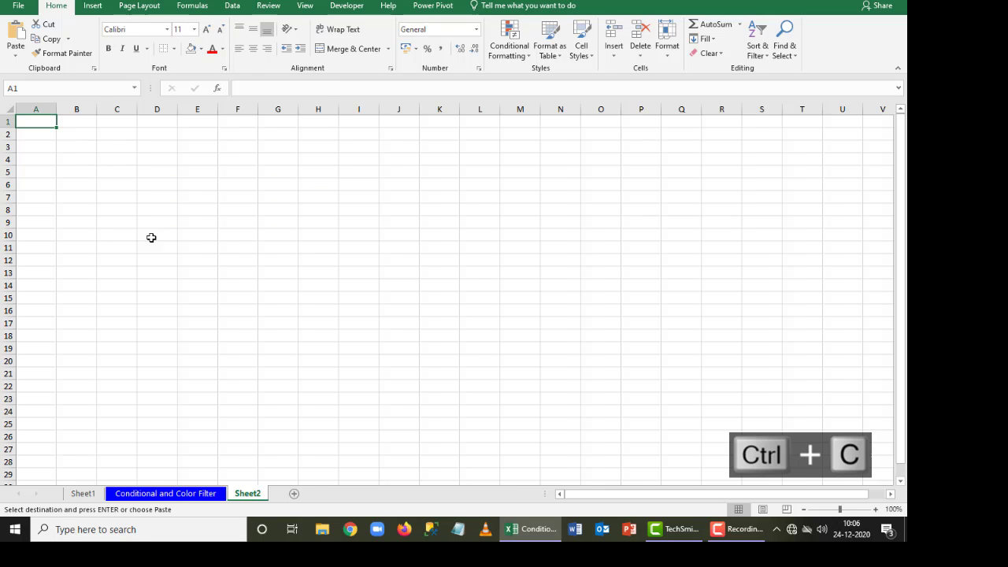
pyautogui.click(76, 147)
pyautogui.hotkey('ctrl', 'v')
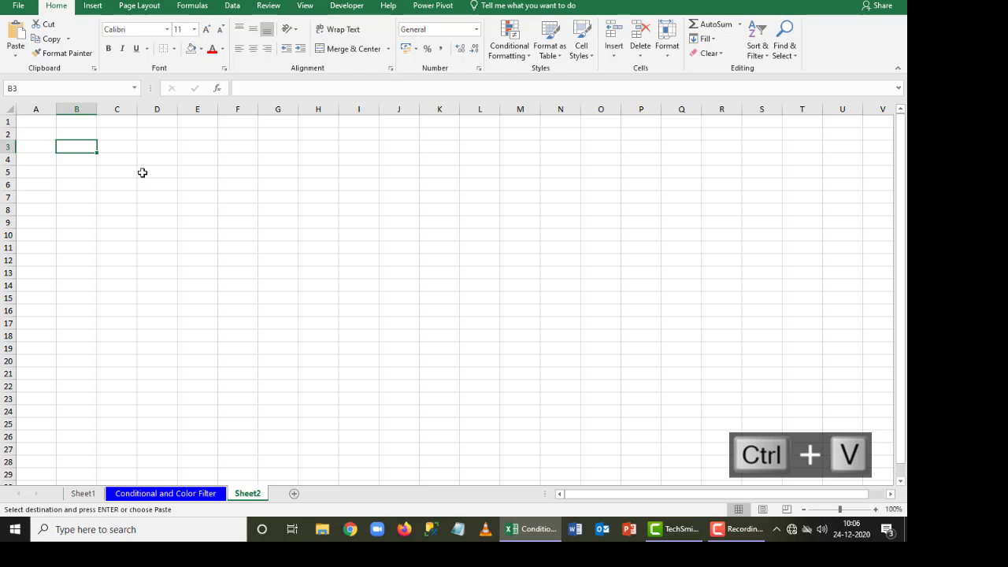
# Step: AutoFit the column widths of the pasted invoice table in B3:G6
pyautogui.hotkey('alt', 'o')
pyautogui.press('c')
pyautogui.press('a')
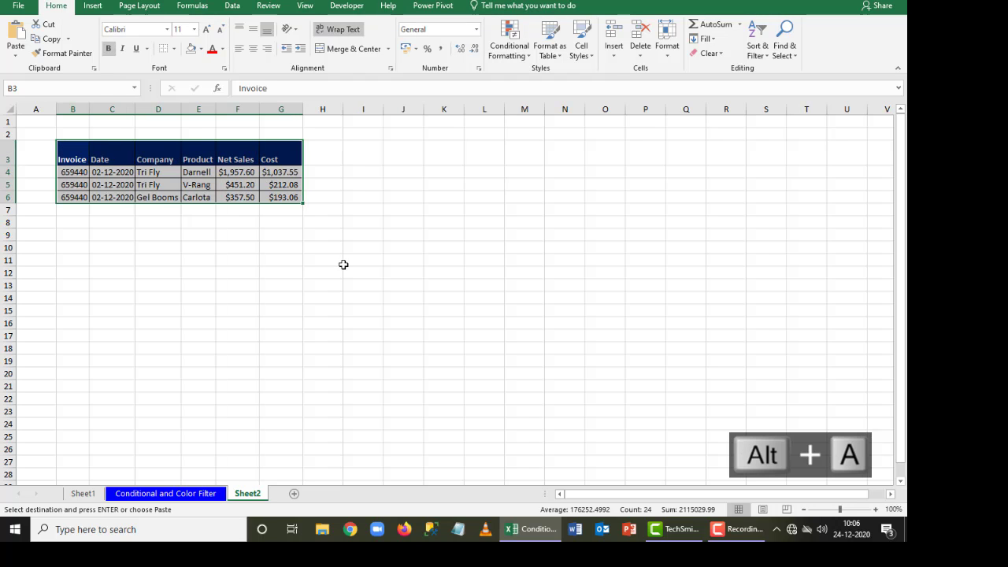
pyautogui.click(365, 260)
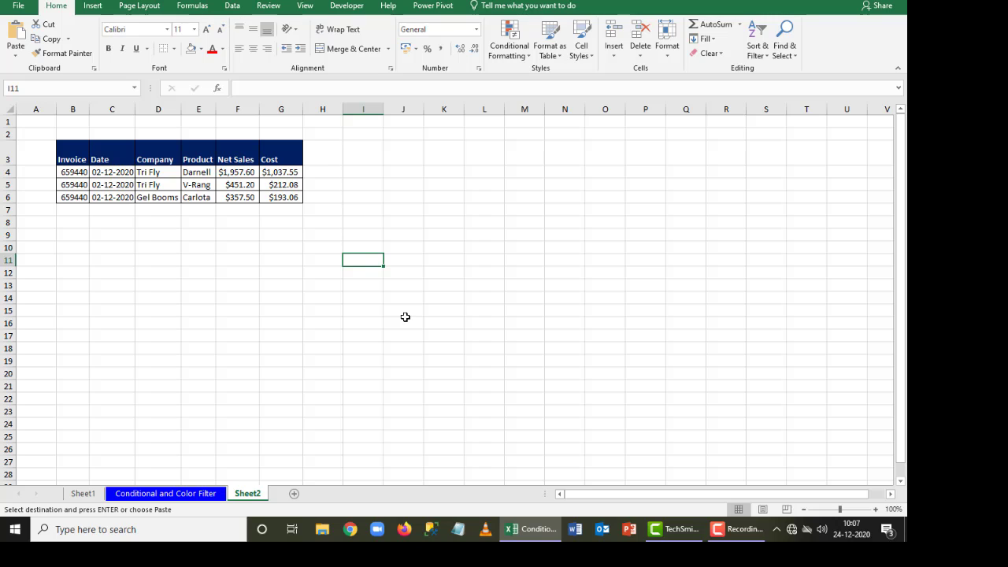
# Step: Rename the new worksheet holding the copied rows as "Report"
pyautogui.doubleClick(248, 493)
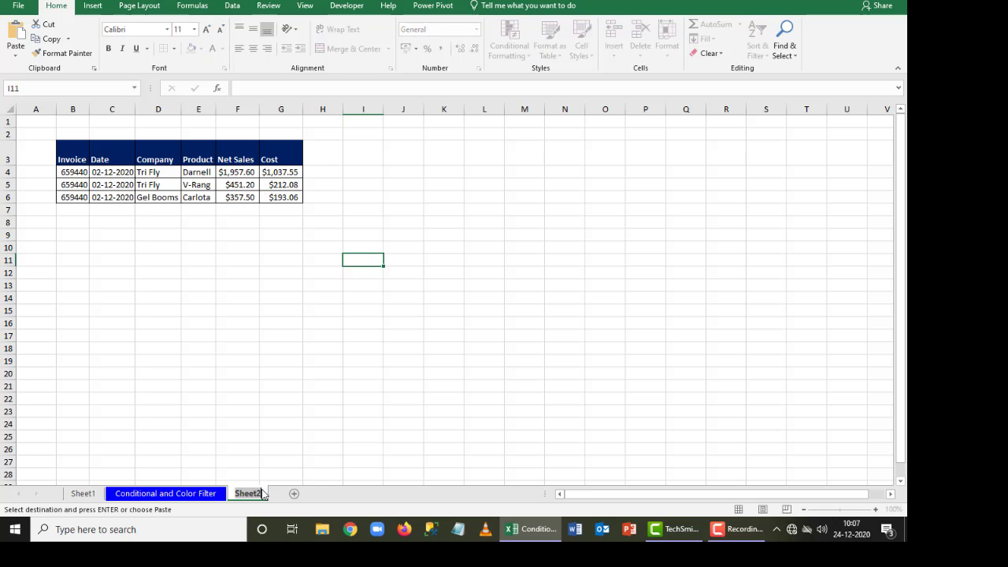
pyautogui.write('Report')
pyautogui.press('Return')
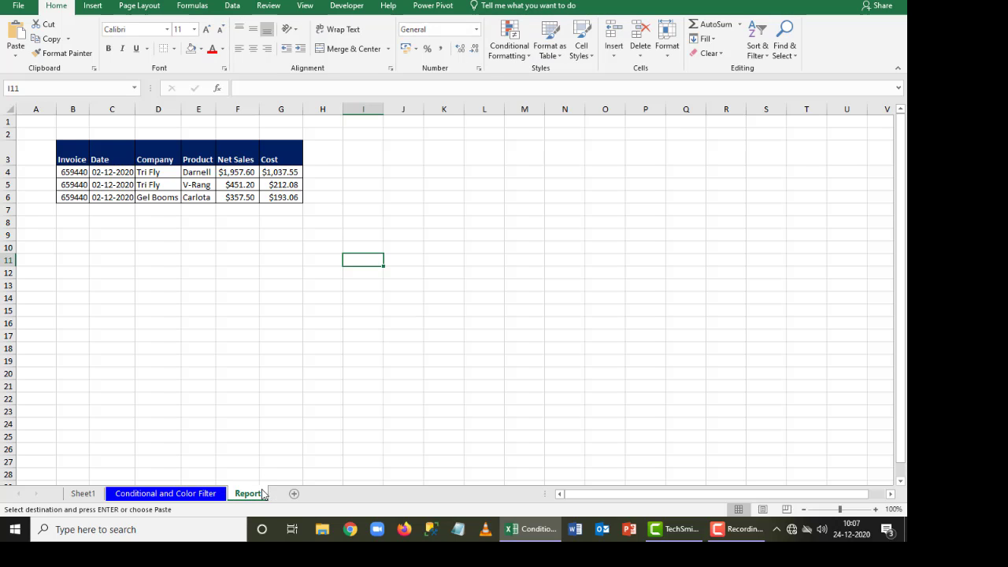
pyautogui.click(355, 444)
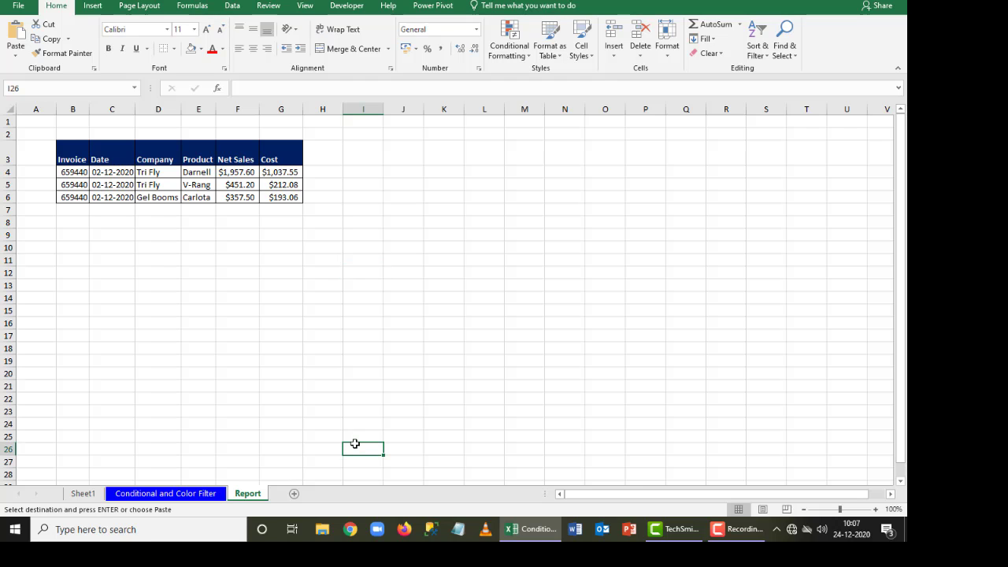
# Step: Remove the filters from the invoice table on the Conditional and Color Filter sheet, and return to Sheet1
pyautogui.click(186, 500)
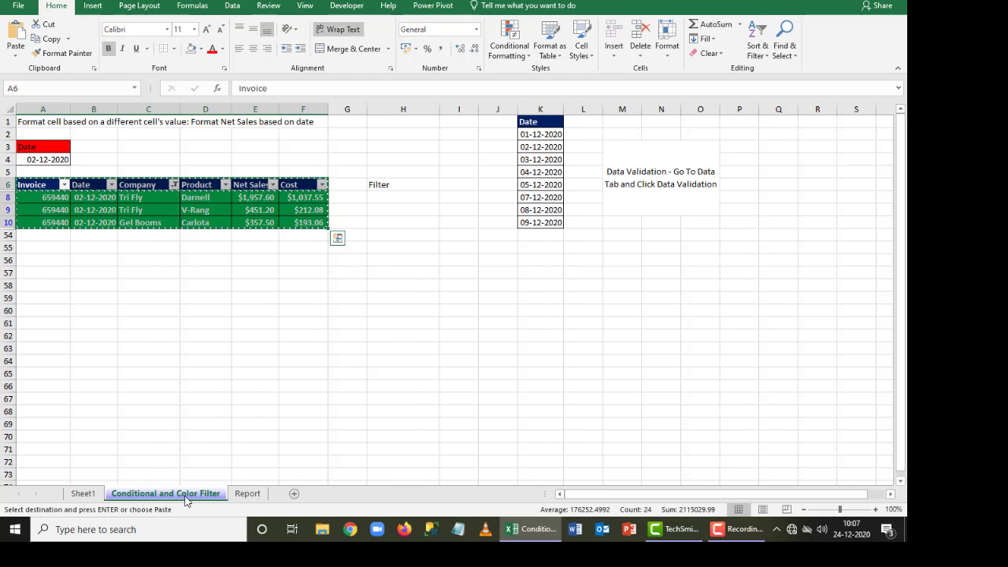
pyautogui.click(251, 496)
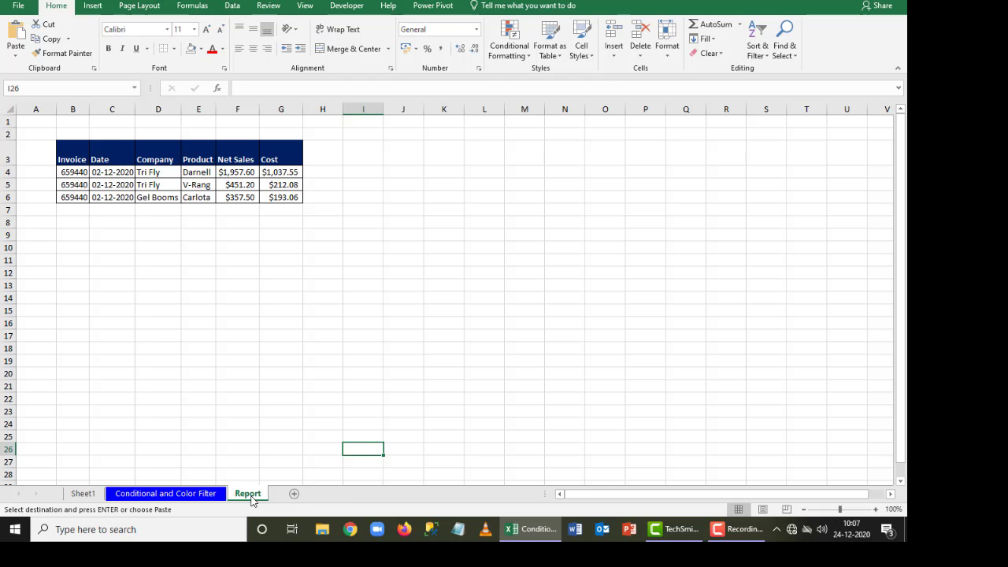
pyautogui.click(196, 497)
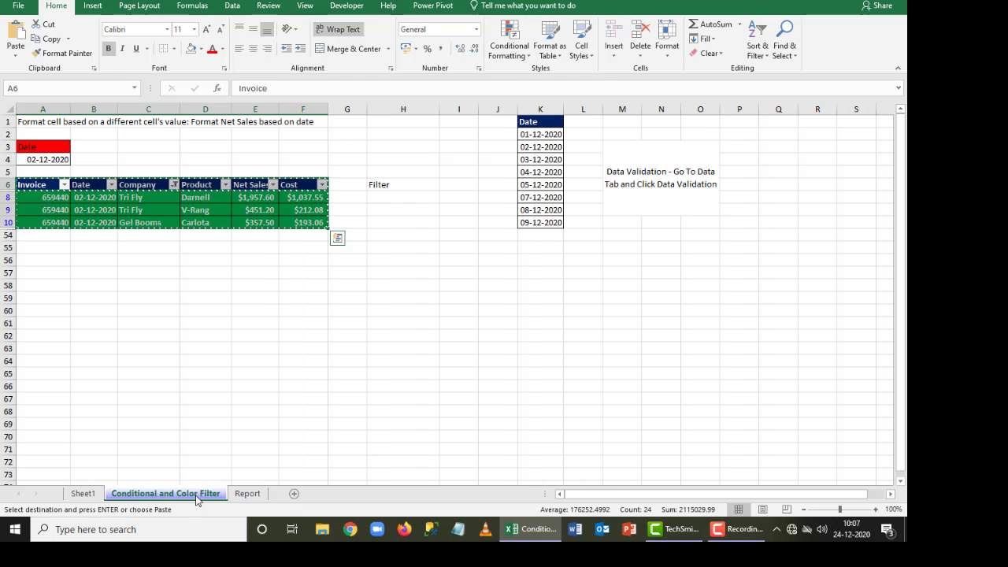
pyautogui.hotkey('ctrl', 'shift', 'l')
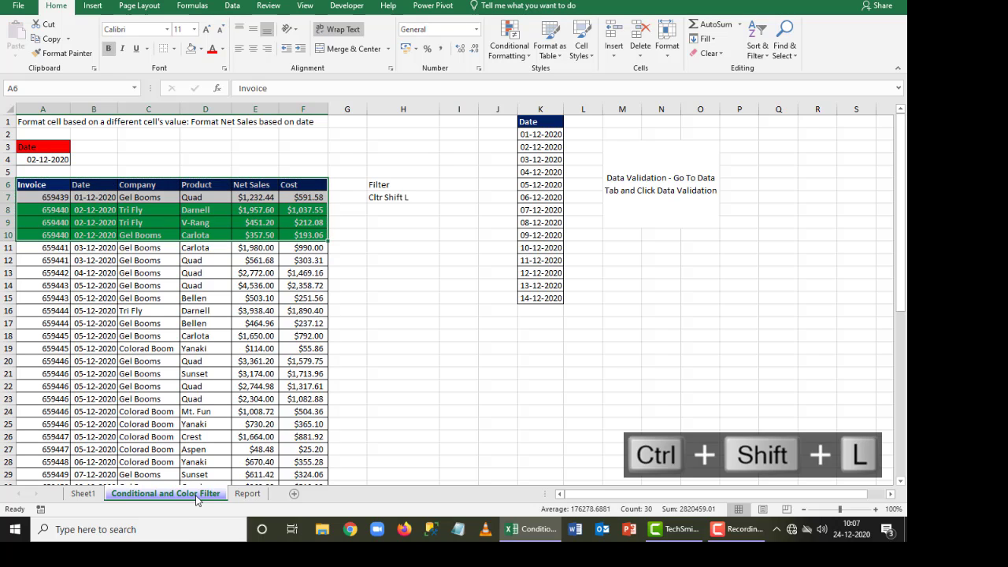
pyautogui.press('Up')
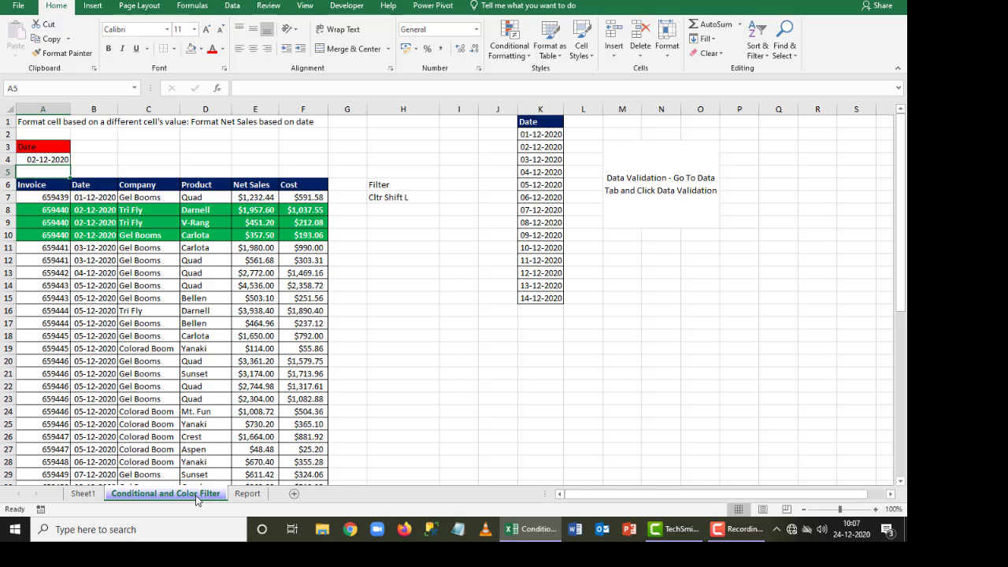
pyautogui.click(93, 494)
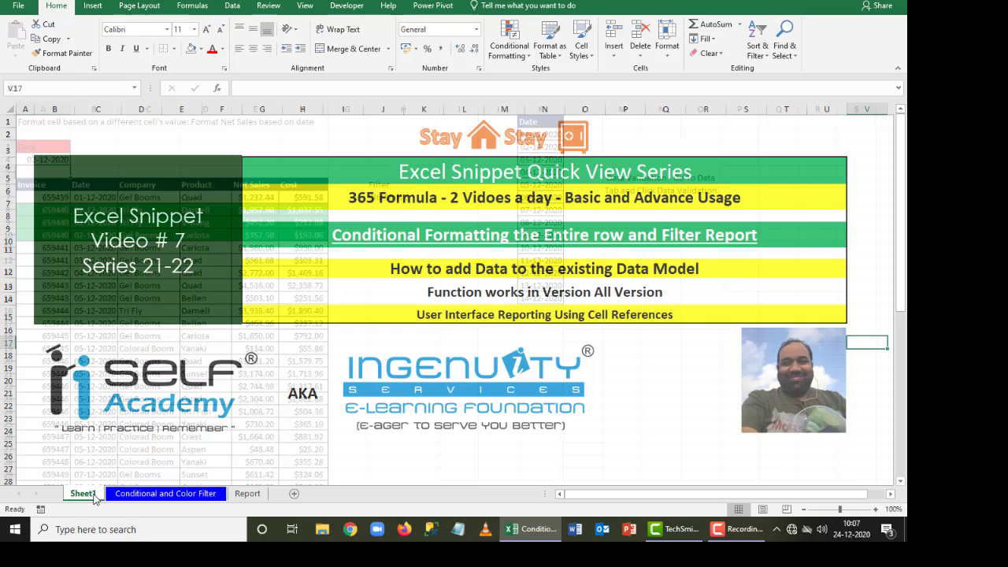